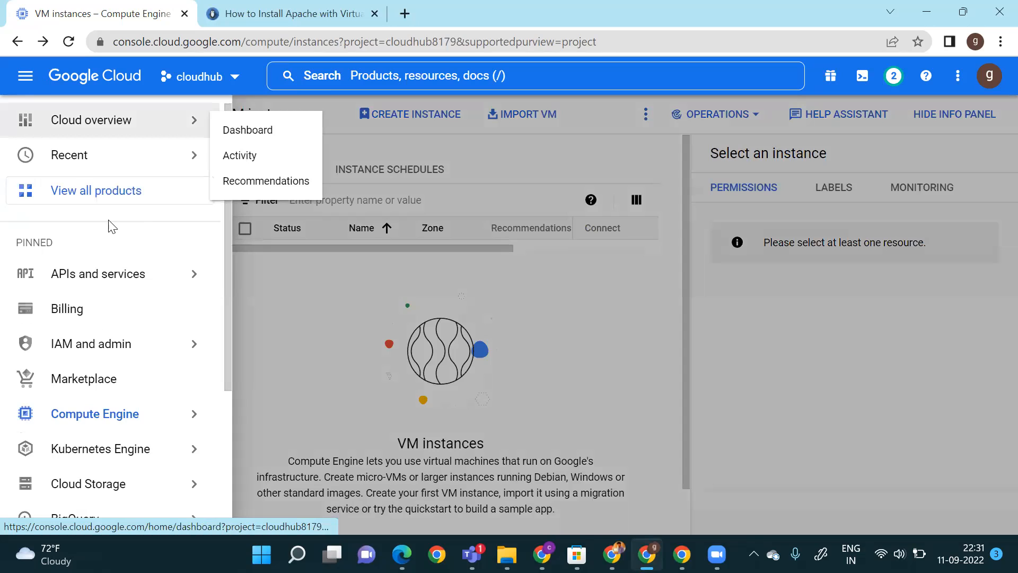
Open the Compute Engine VM instances page and start creating a new VM instance.
mouse_move(113, 254)
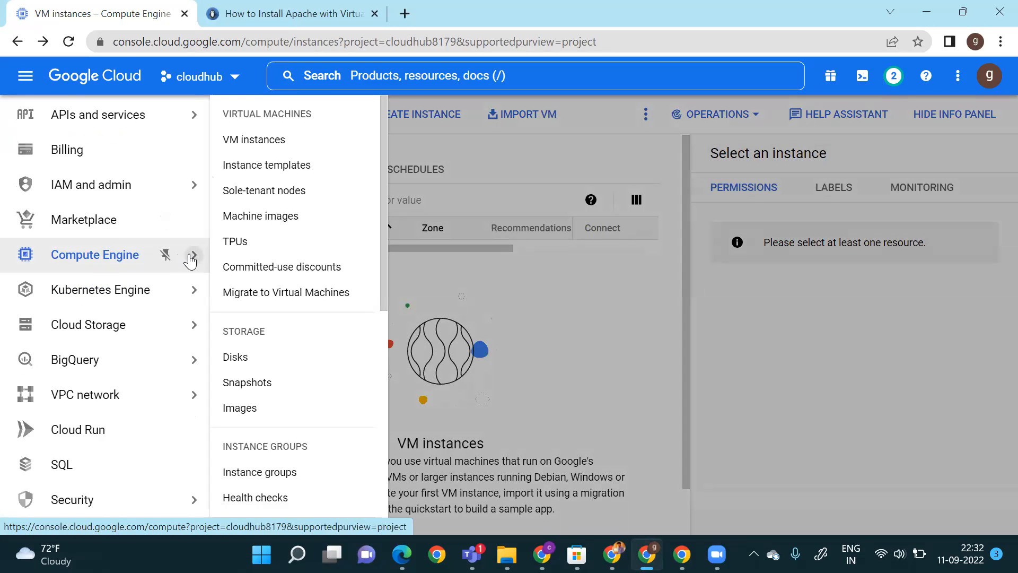
click(286, 141)
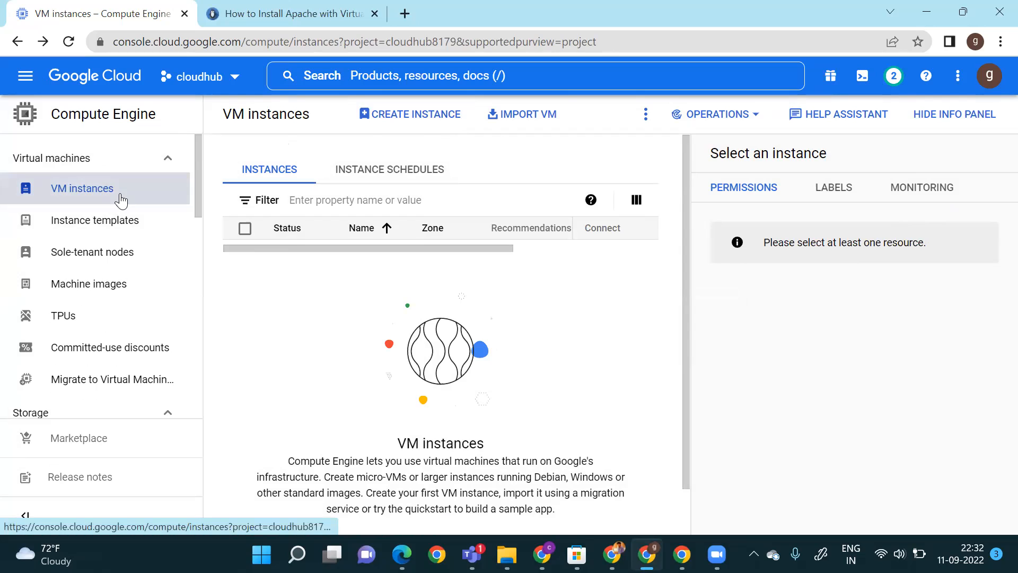
click(422, 121)
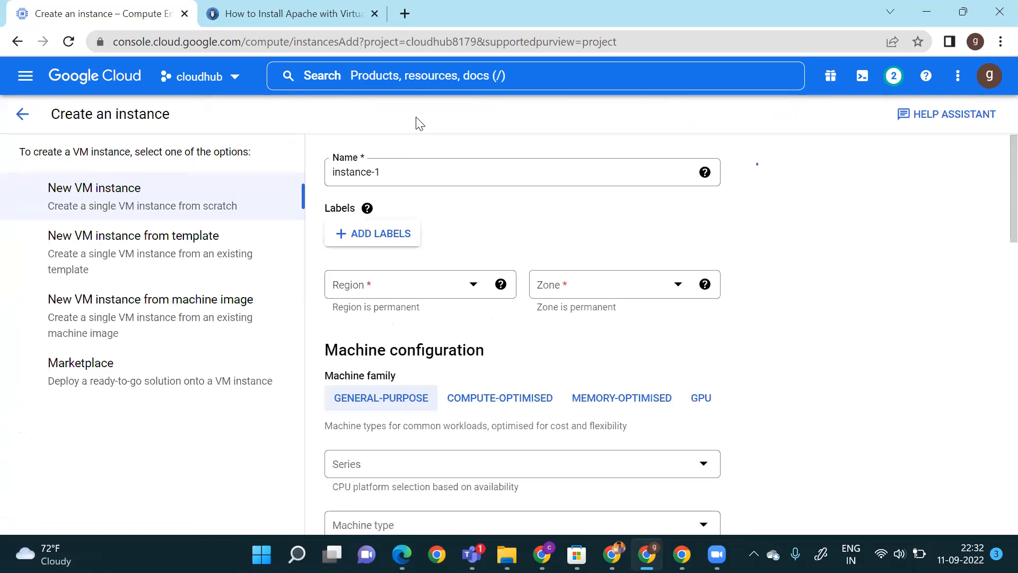
click(396, 178)
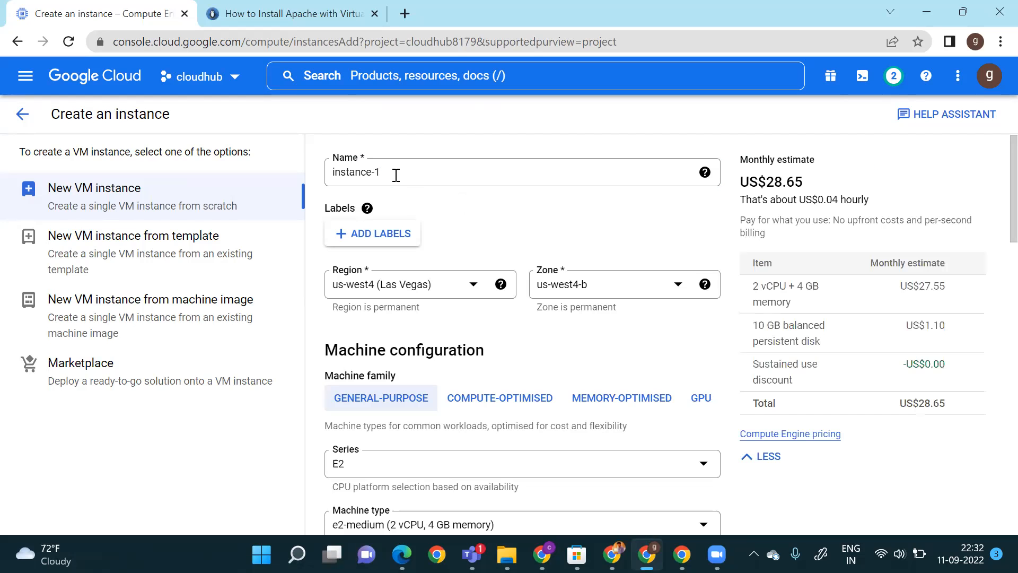
Set the instance's region to asia-south1 (Mumbai) and its zone to asia-south1-a.
scroll(421, 177, down, 3)
scroll(449, 215, up, 2)
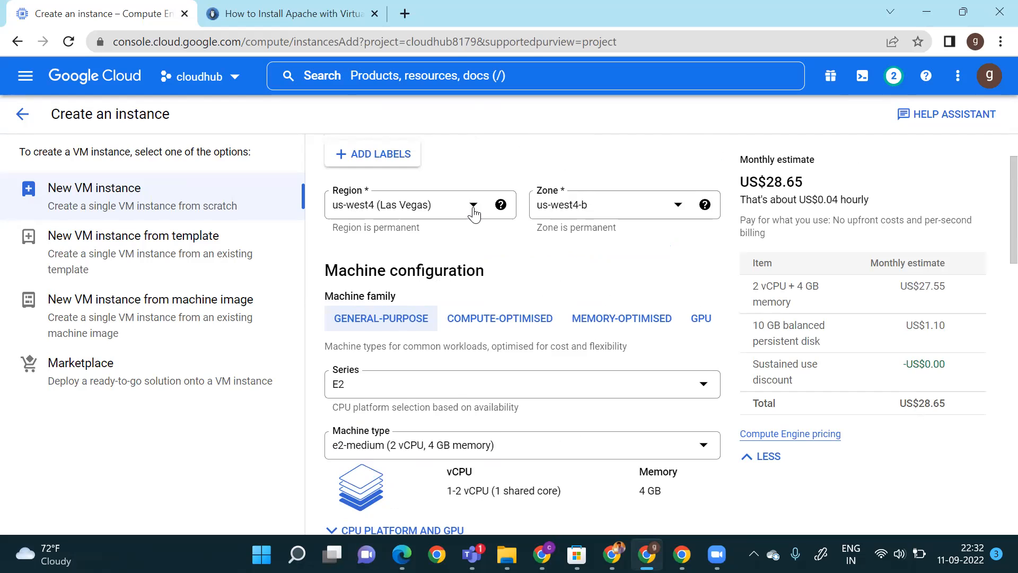
click(474, 212)
scroll(467, 297, down, 1)
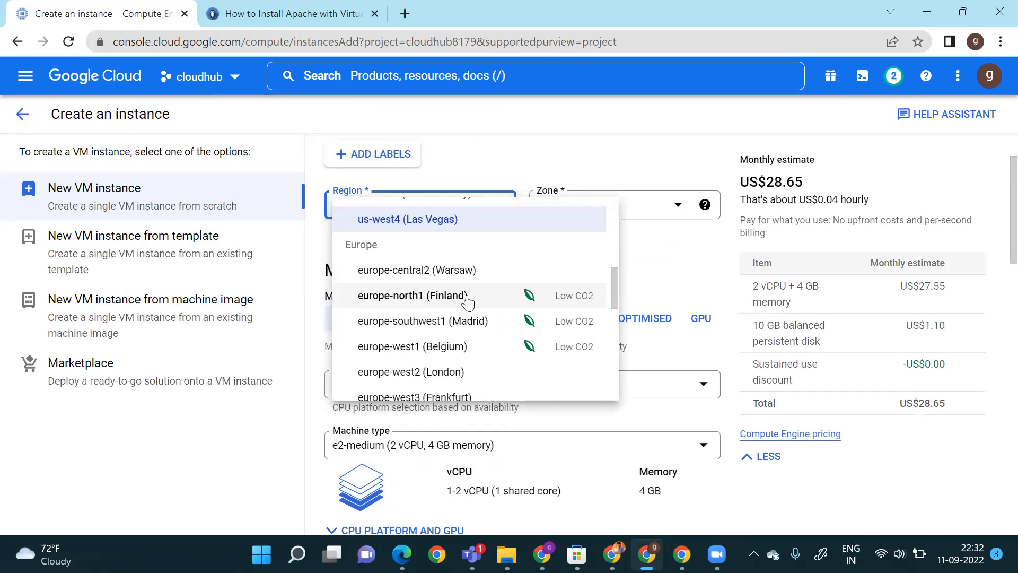
scroll(466, 301, down, 2)
scroll(472, 294, down, 3)
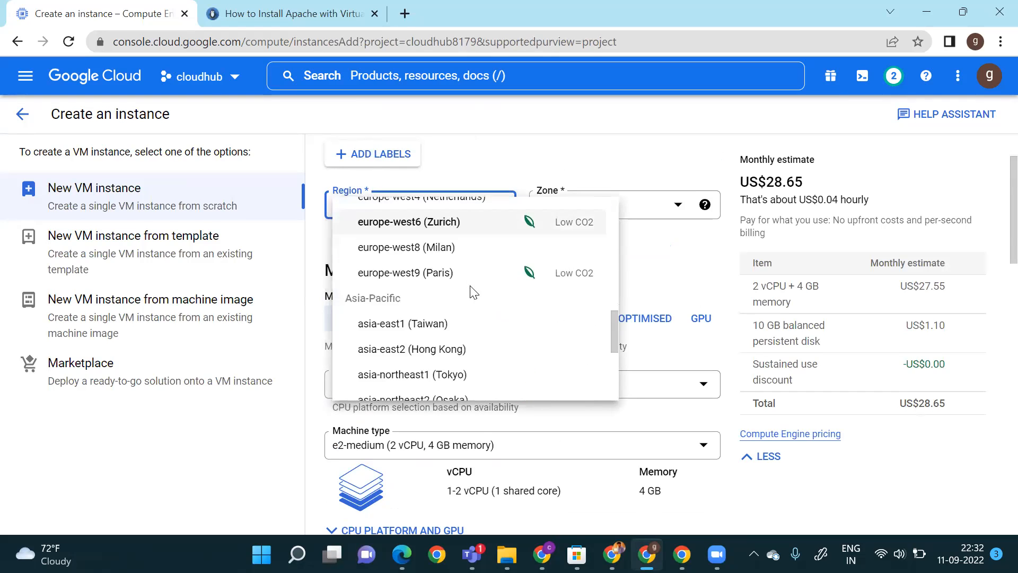
scroll(472, 292, down, 3)
scroll(468, 297, down, 3)
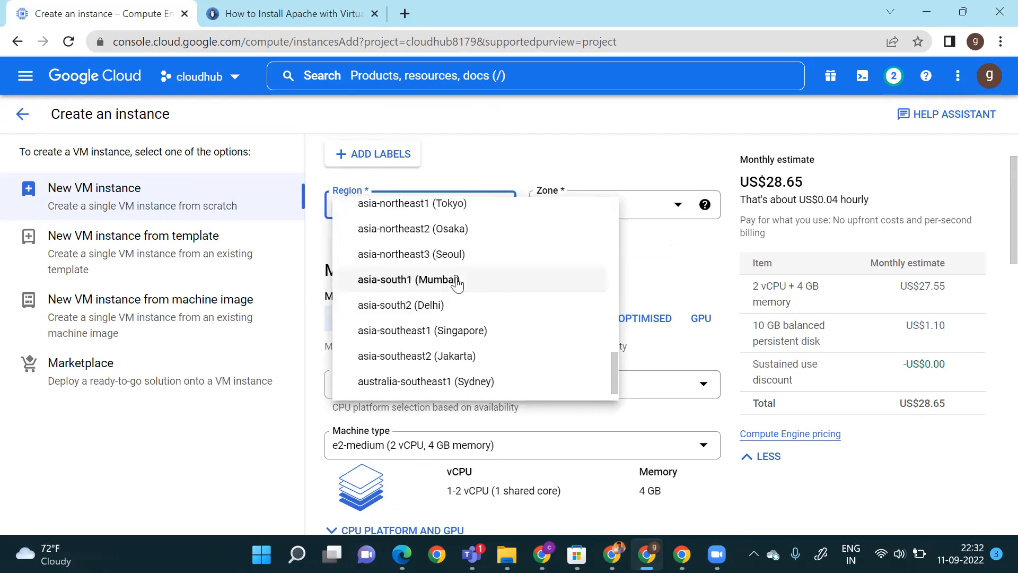
click(452, 288)
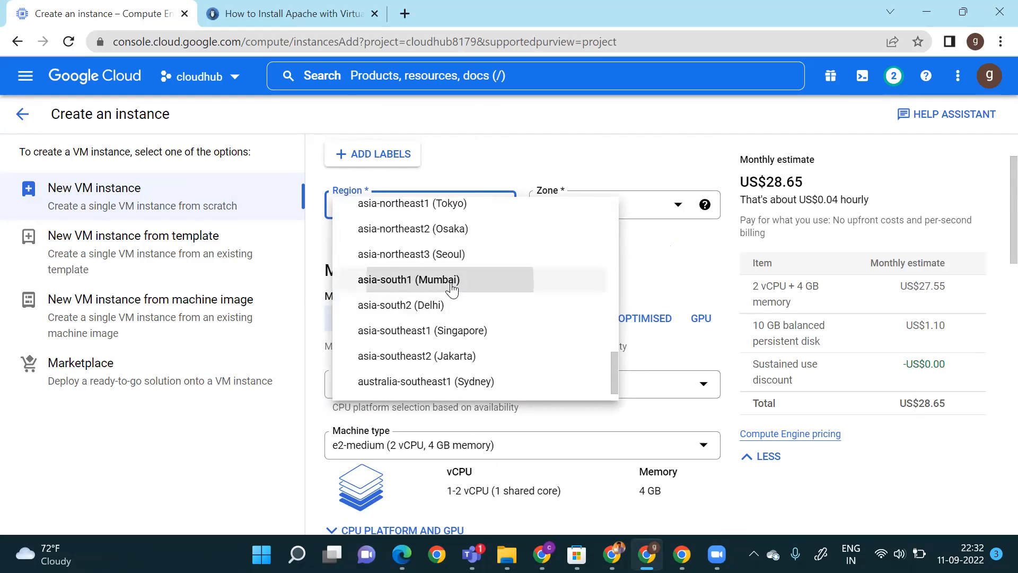
click(677, 207)
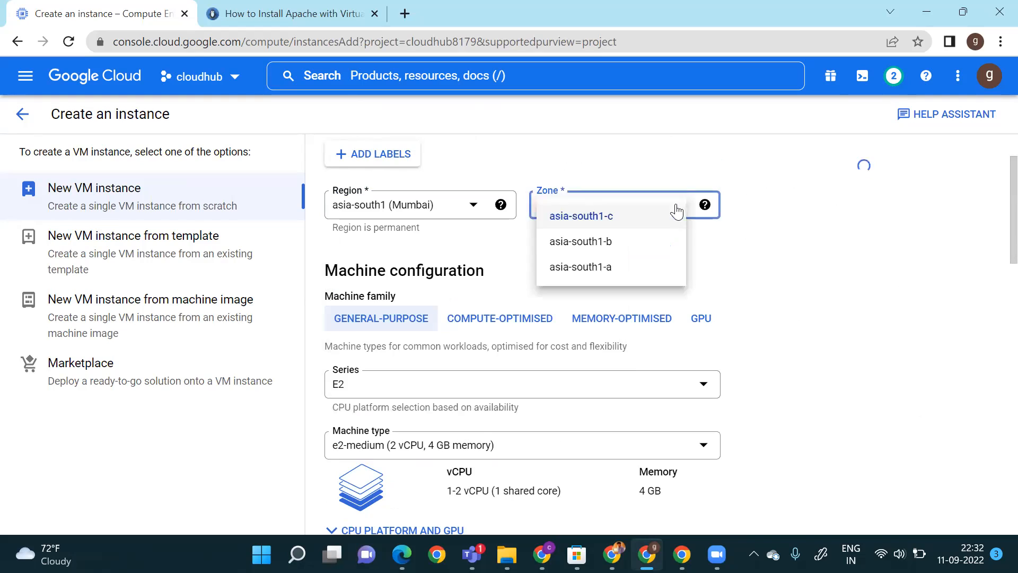
click(618, 267)
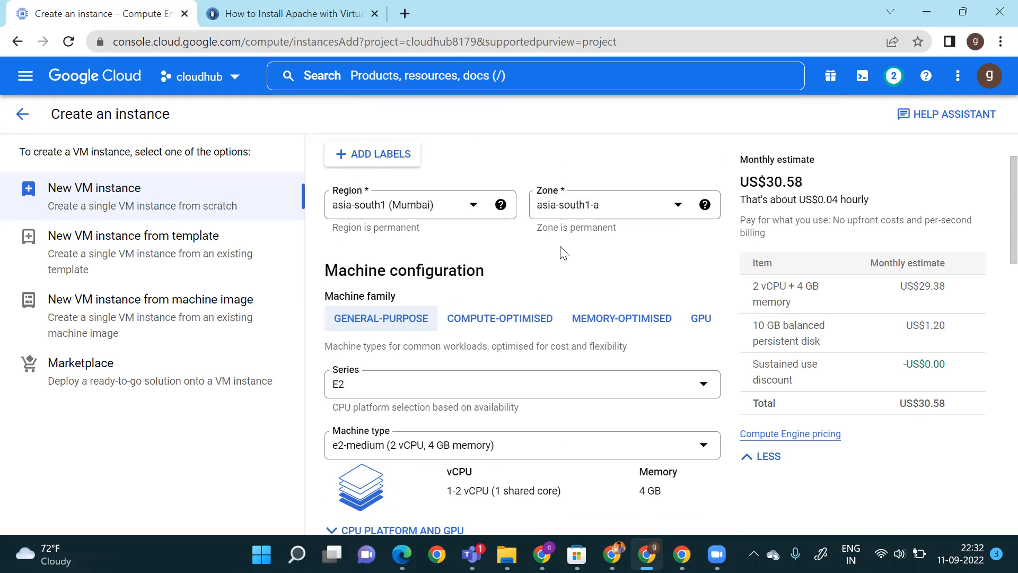
Compare the Compute-optimised, Memory-optimised and GPU machine families, and return the selection to General-purpose.
scroll(564, 253, down, 1)
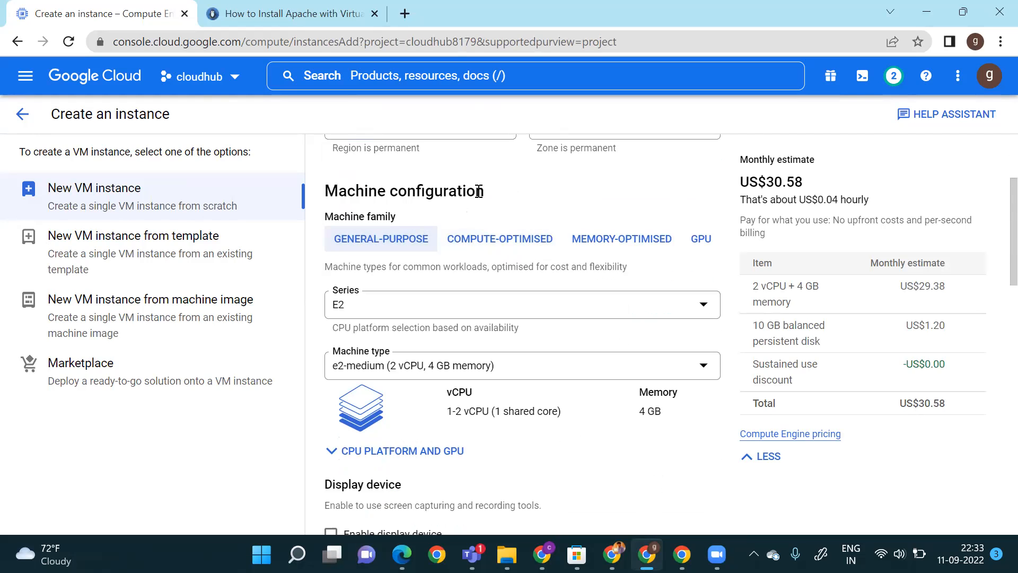
drag(491, 197, 330, 181)
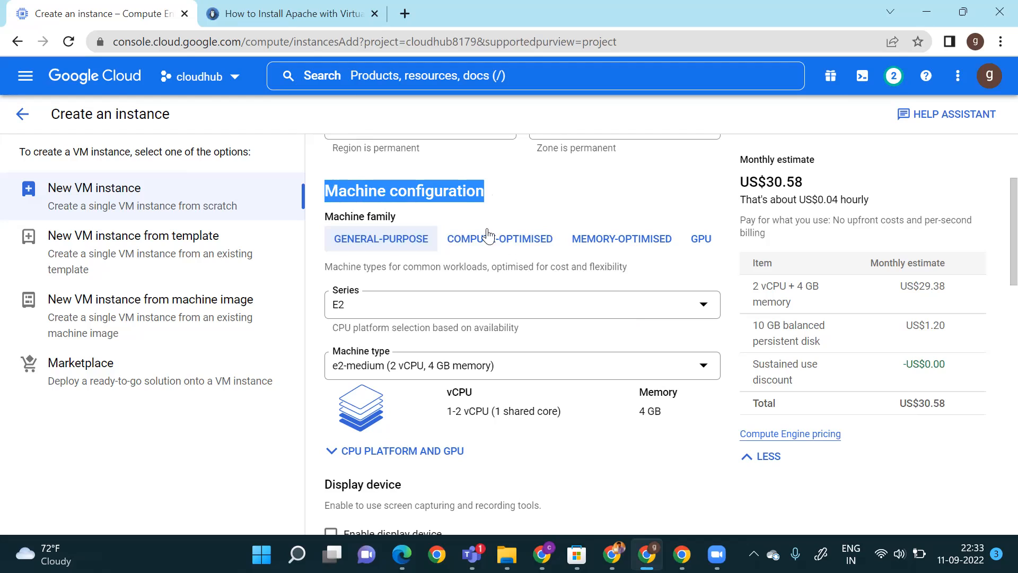
click(467, 211)
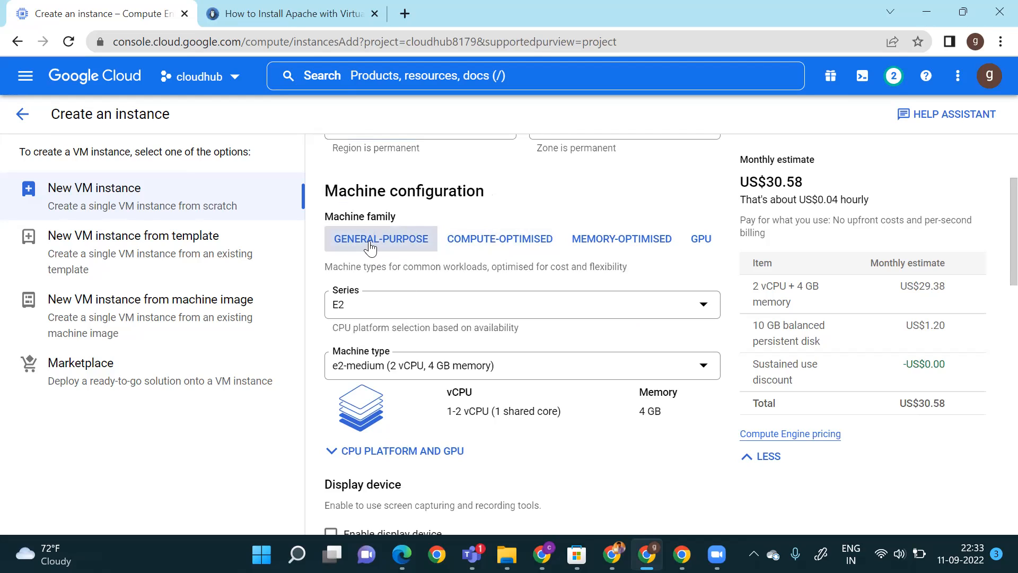
click(470, 236)
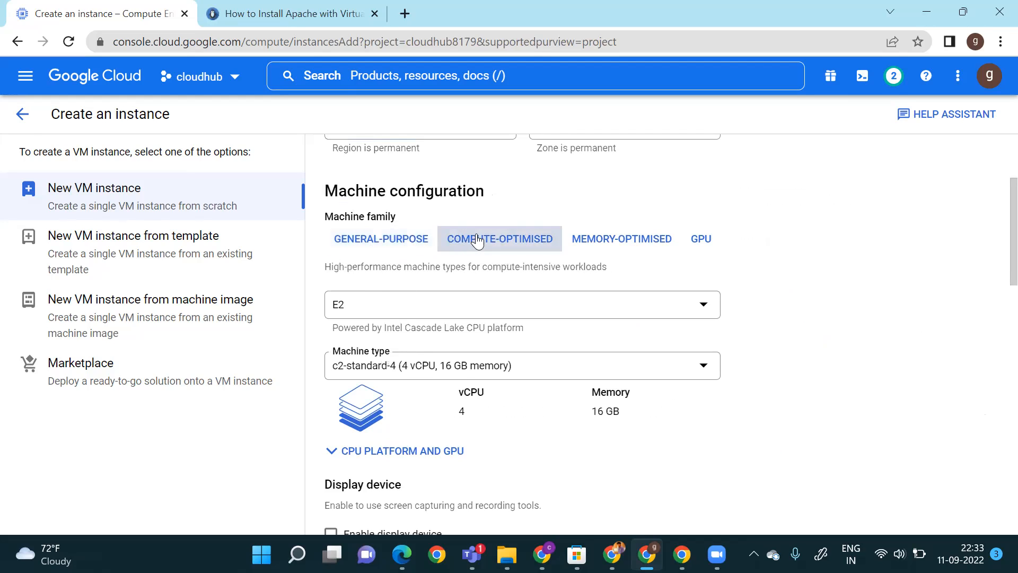
click(610, 242)
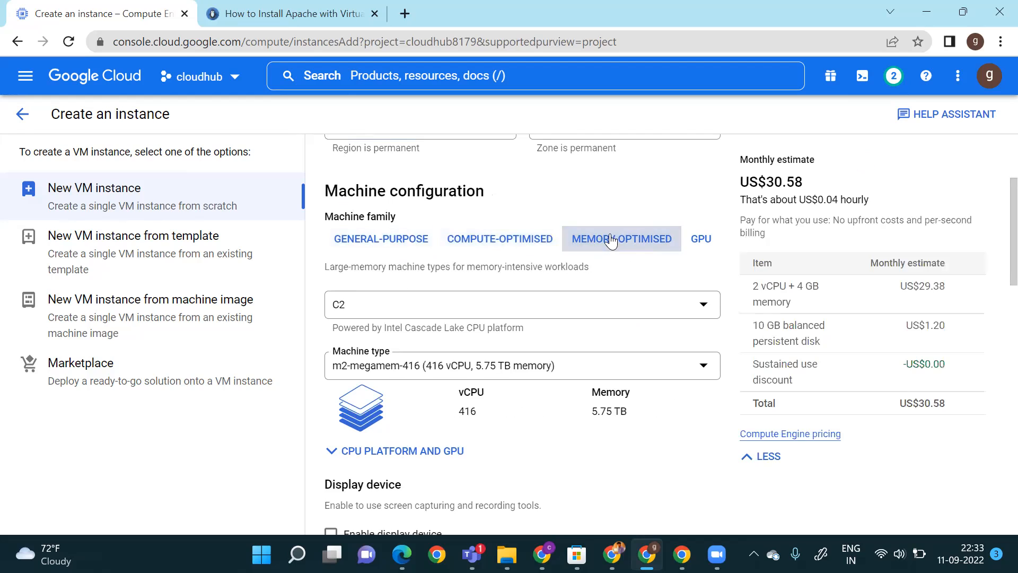
click(699, 243)
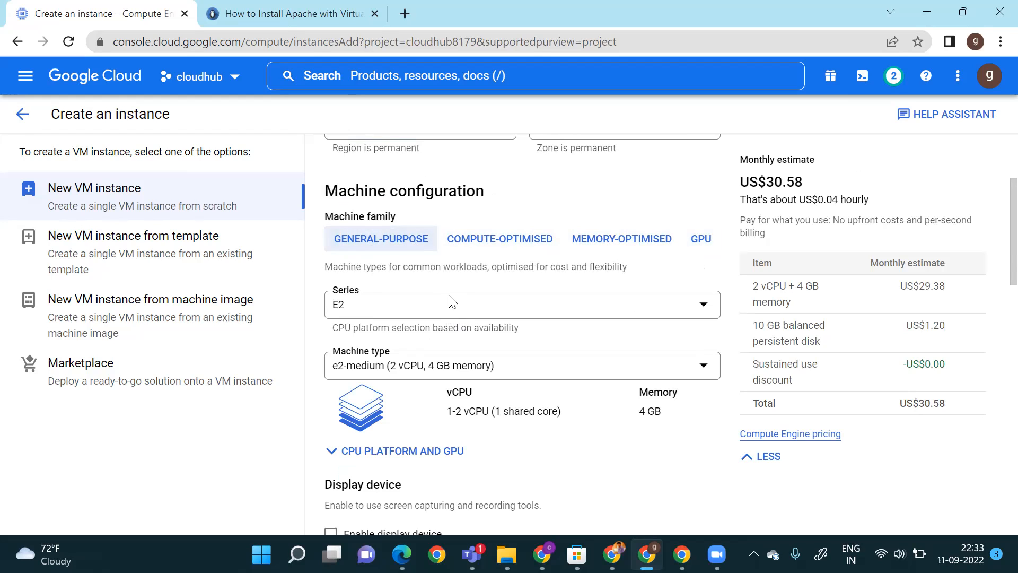
click(479, 244)
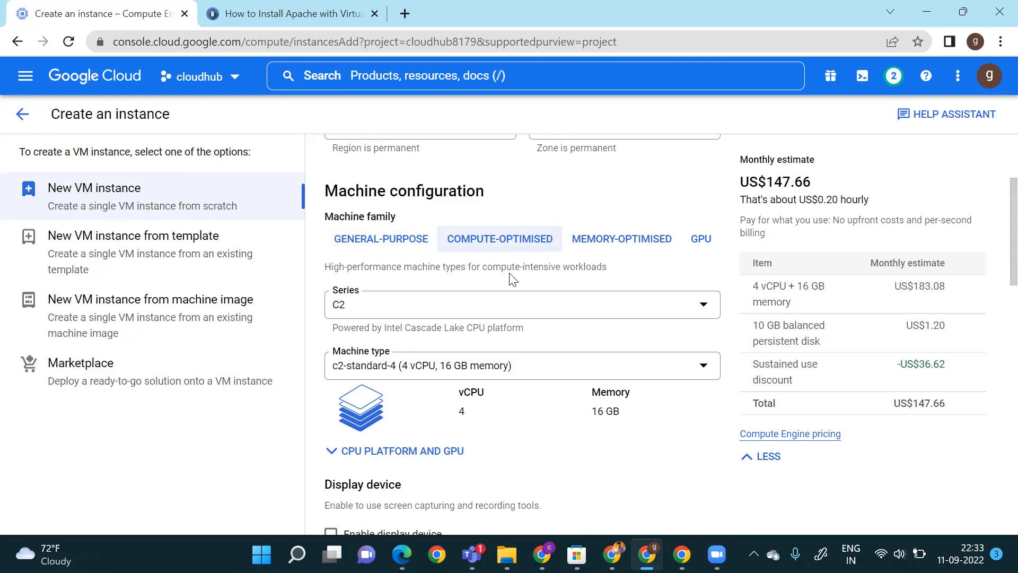
click(622, 253)
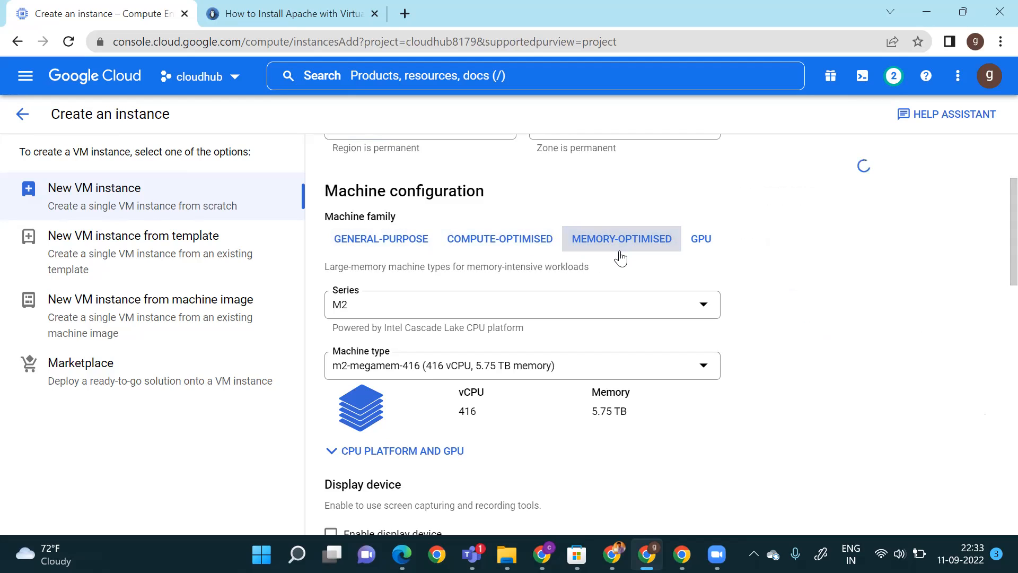
click(704, 242)
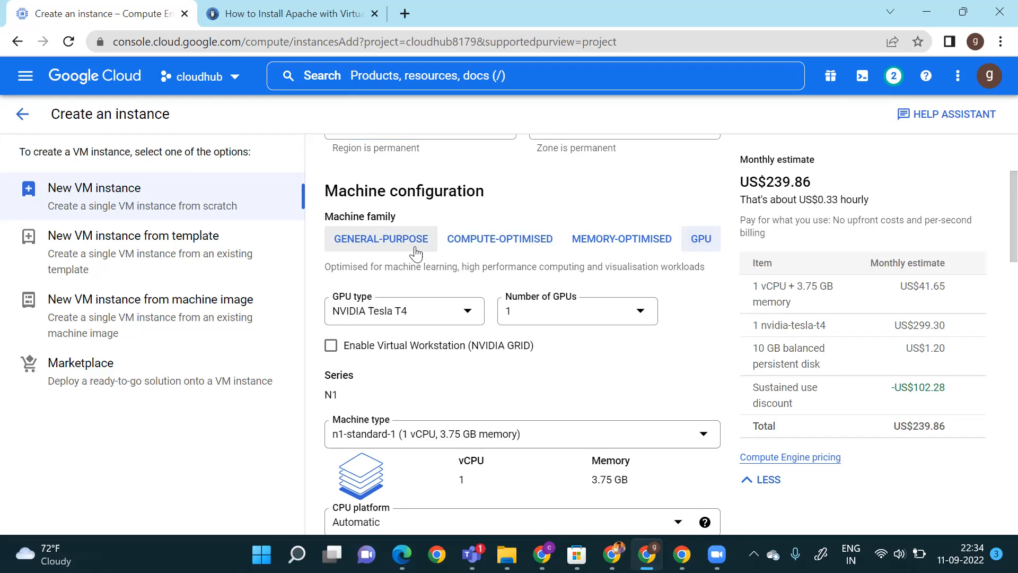
click(415, 249)
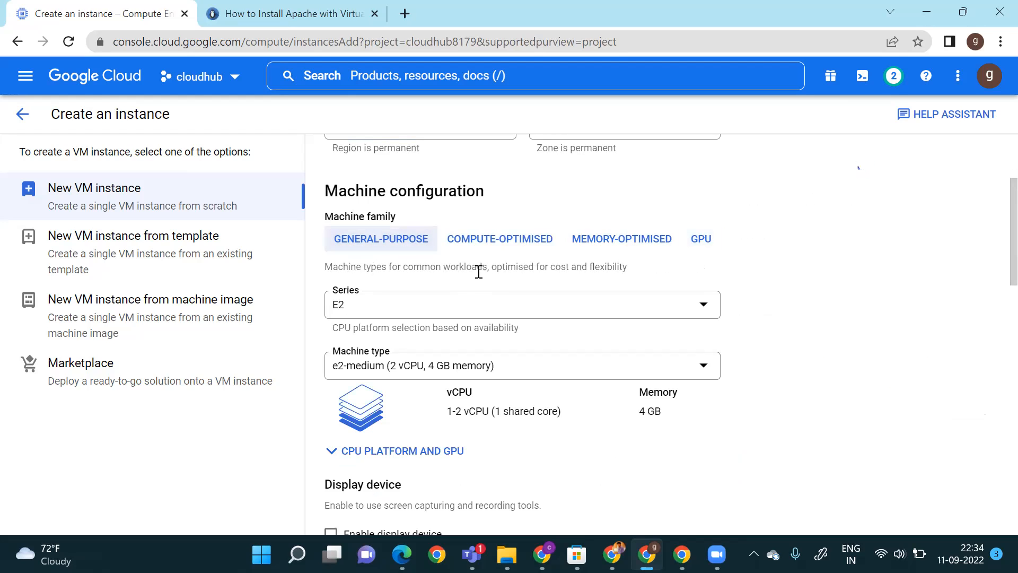
Select the E2 series for the General-purpose machine and look through its available machine types.
scroll(408, 260, down, 1)
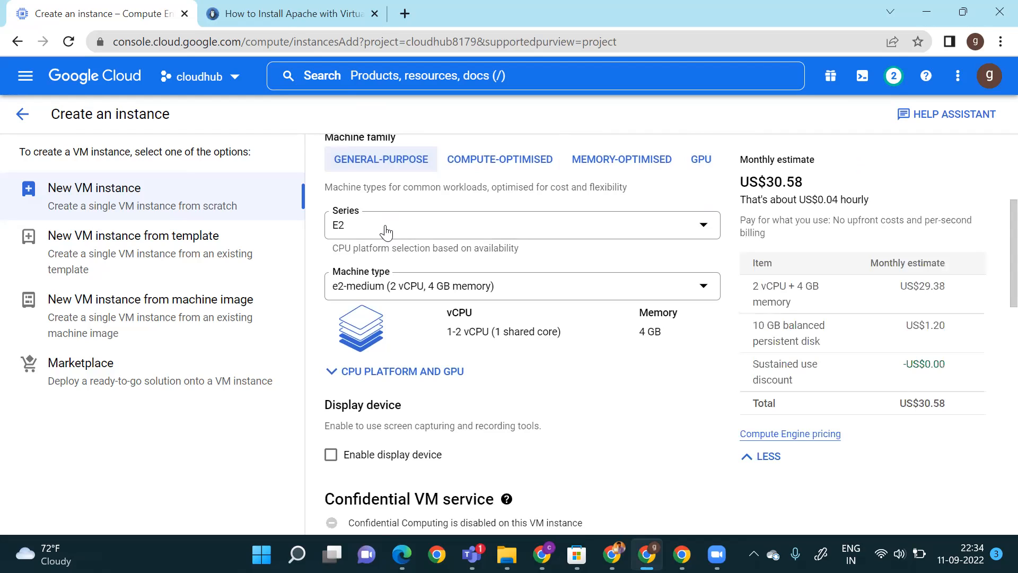
click(419, 222)
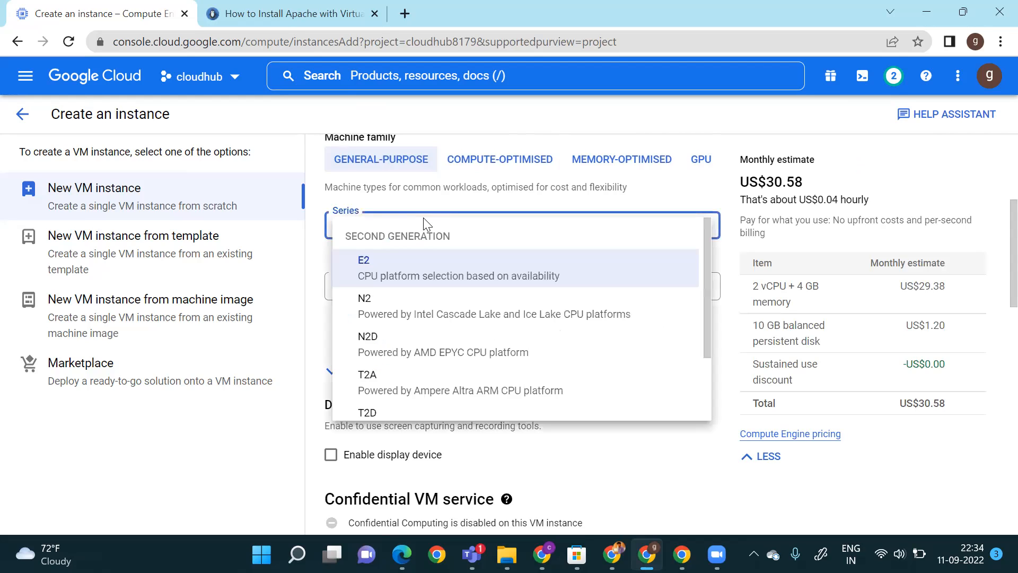
click(395, 275)
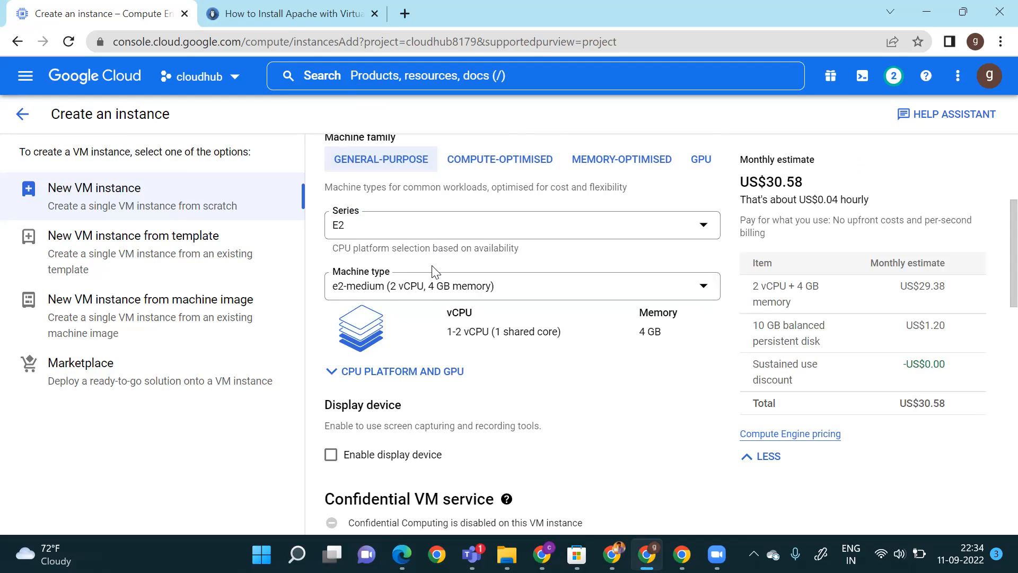
click(438, 287)
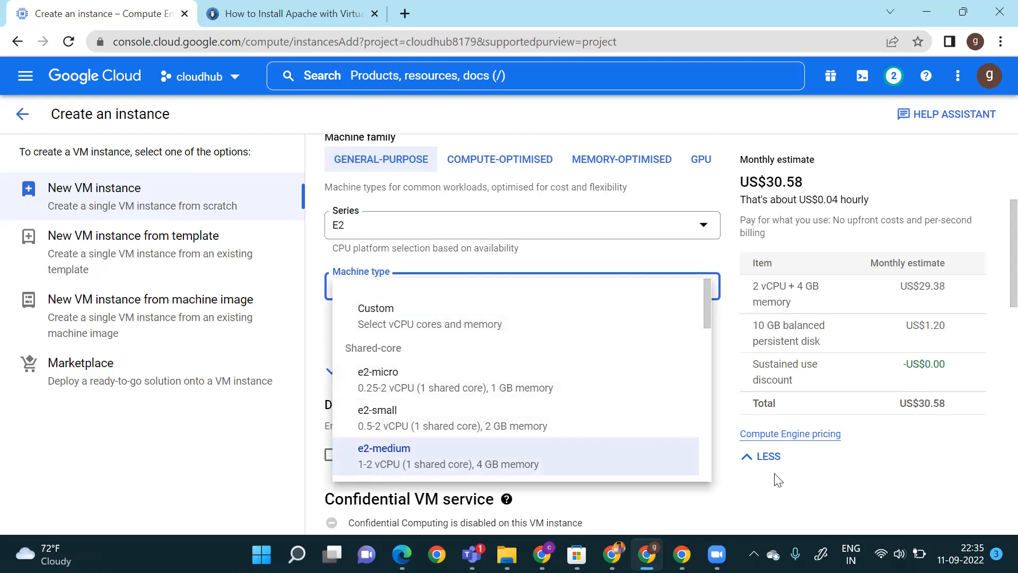
click(782, 493)
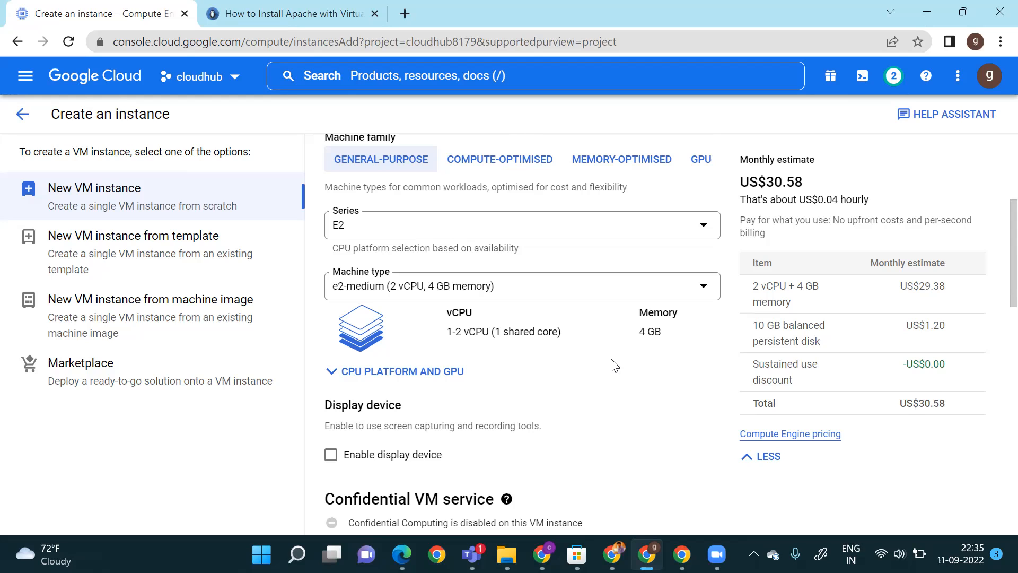
Open the instance's boot disk settings for changing and choose Balanced persistent disk as the boot disk type.
scroll(558, 330, down, 8)
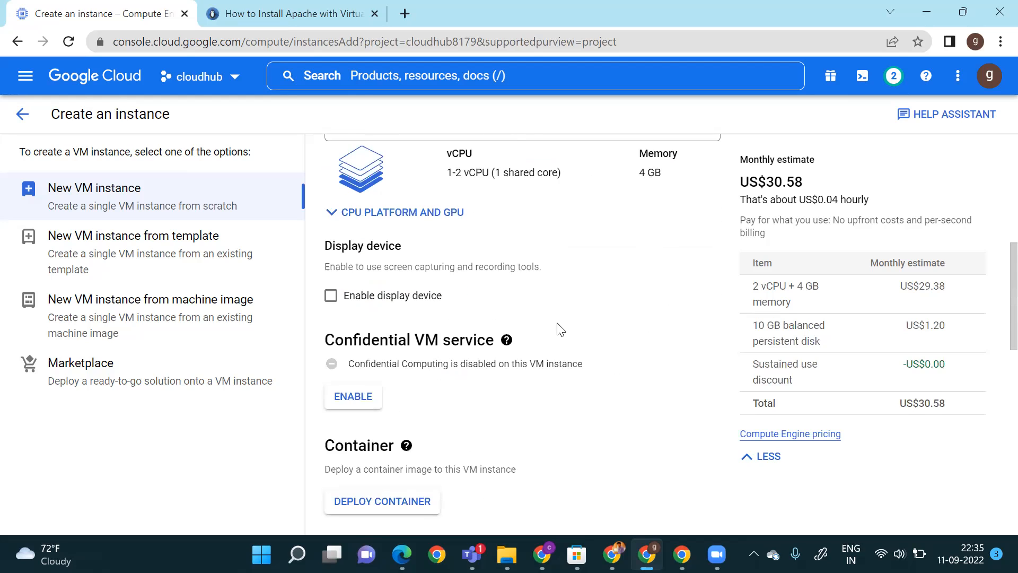
scroll(554, 321, down, 3)
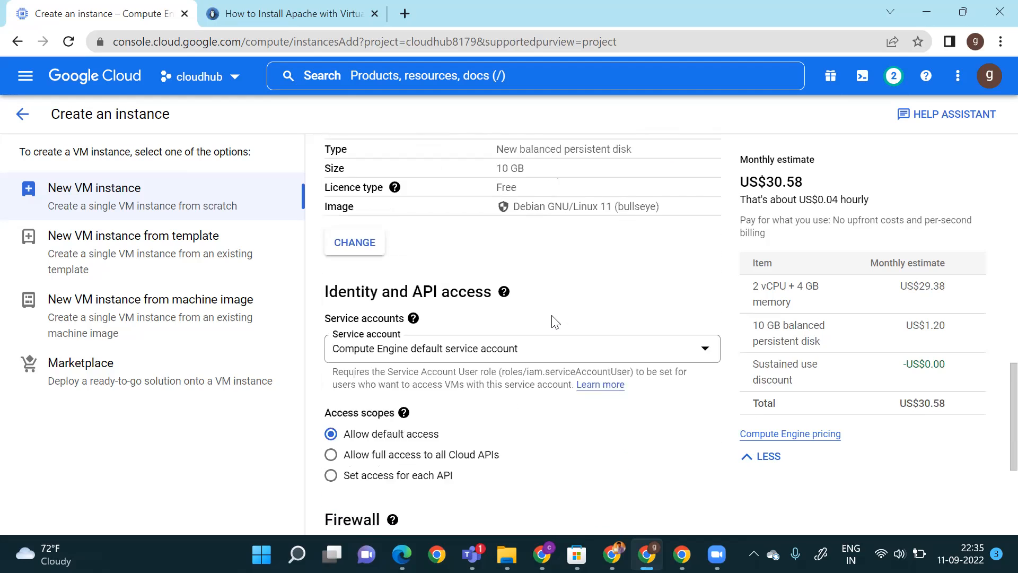
scroll(551, 318, up, 10)
scroll(525, 295, up, 4)
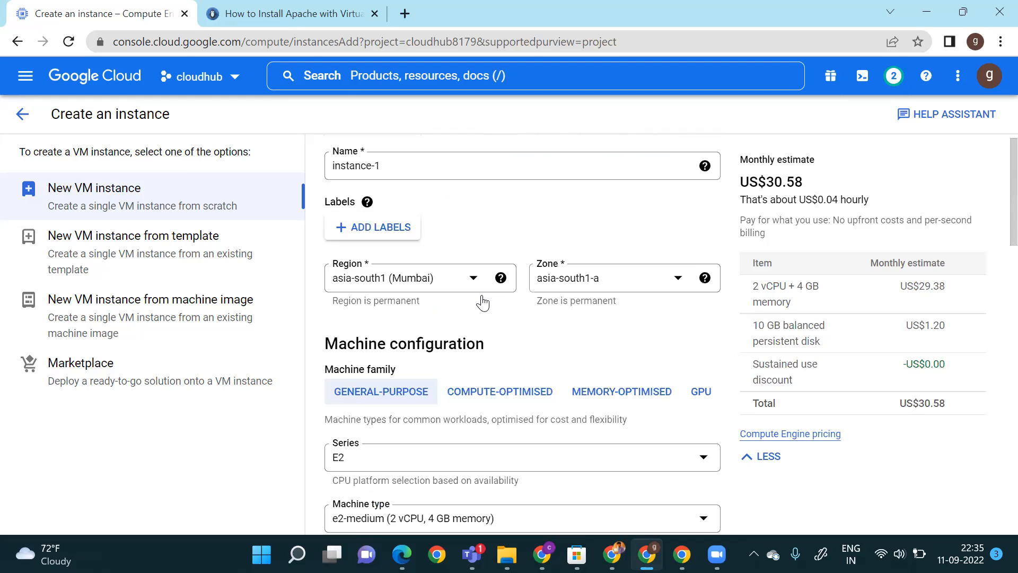
scroll(483, 292, down, 10)
scroll(485, 298, down, 8)
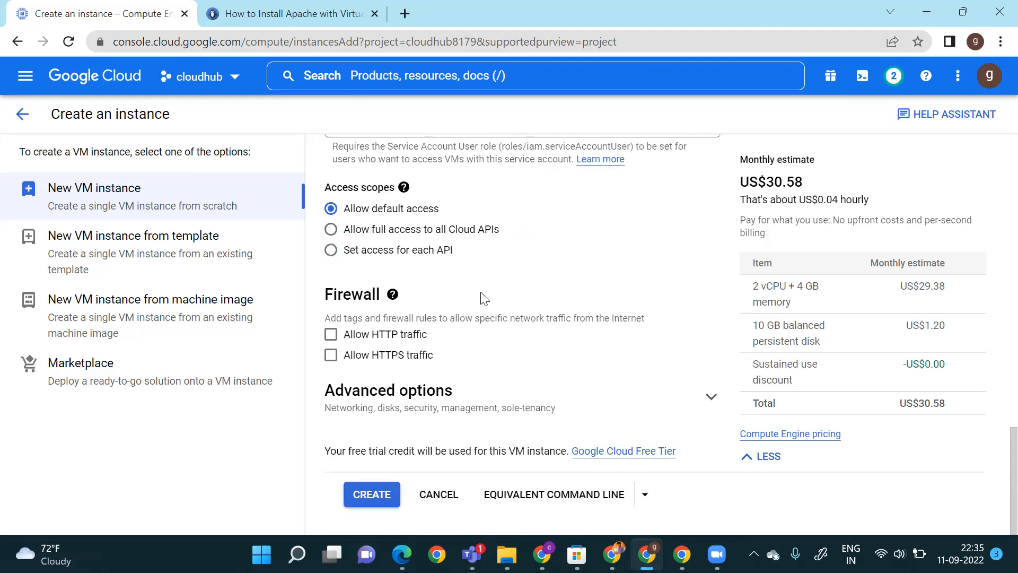
scroll(483, 297, up, 8)
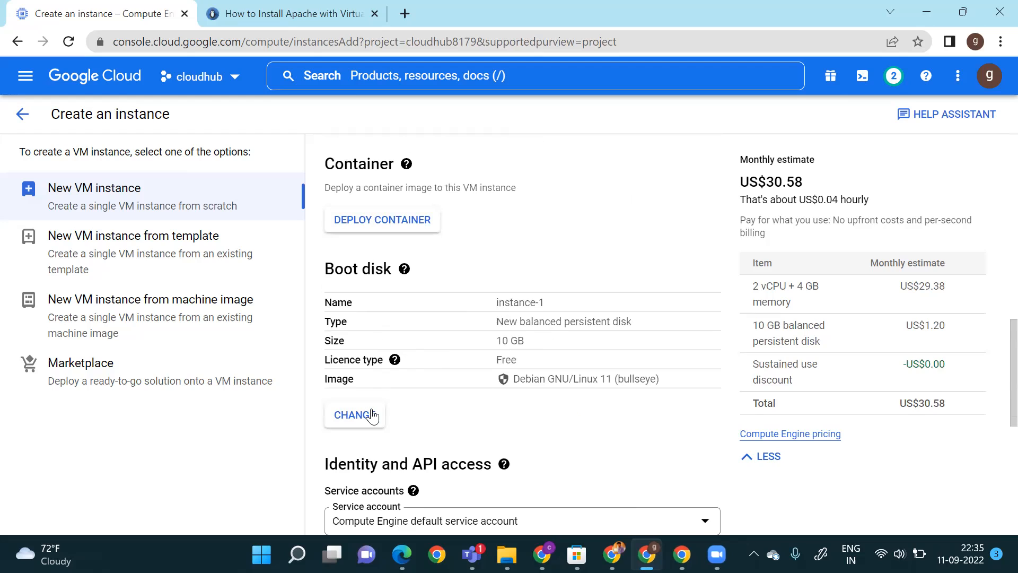
drag(513, 380, 613, 381)
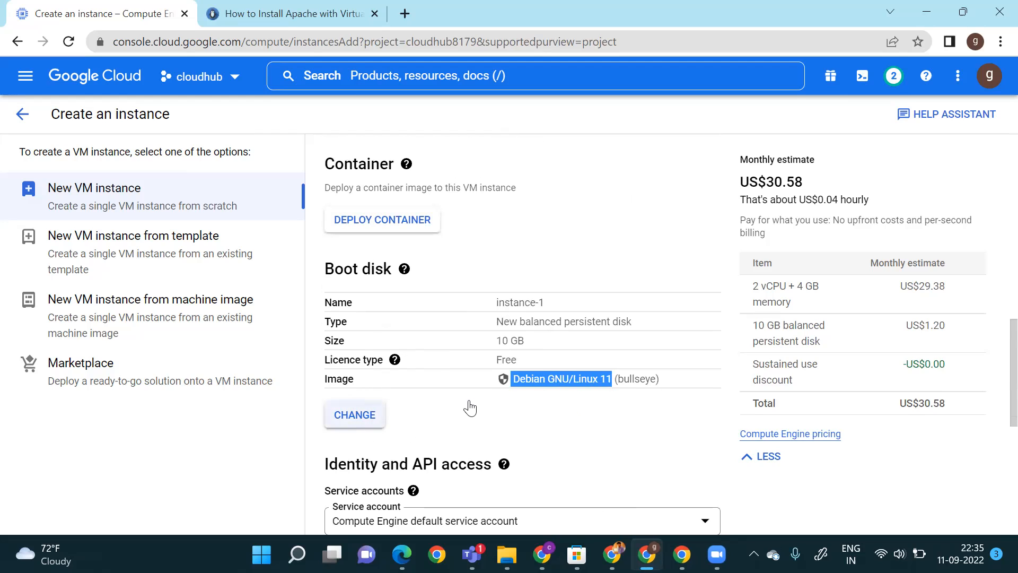
click(355, 415)
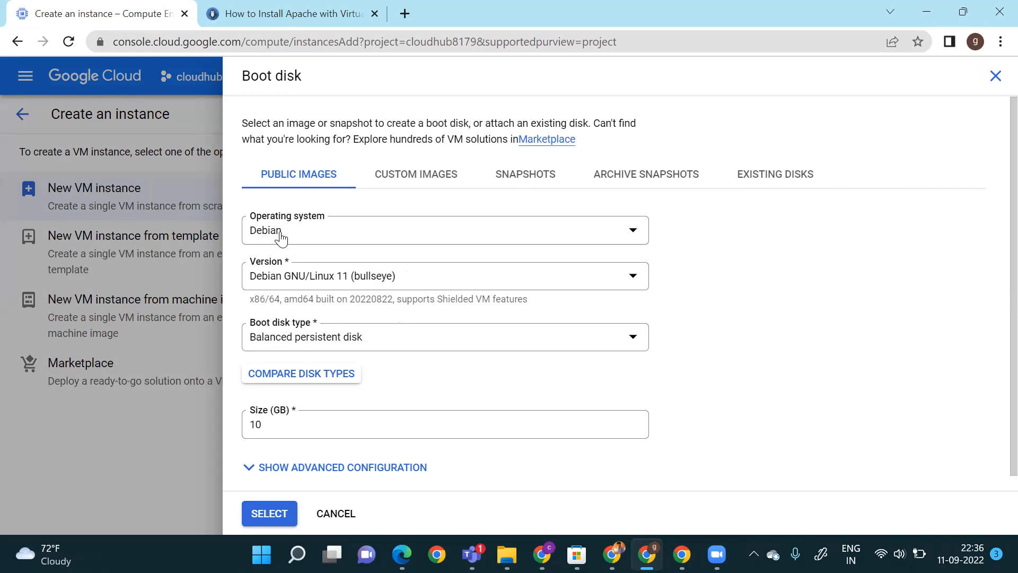
click(459, 337)
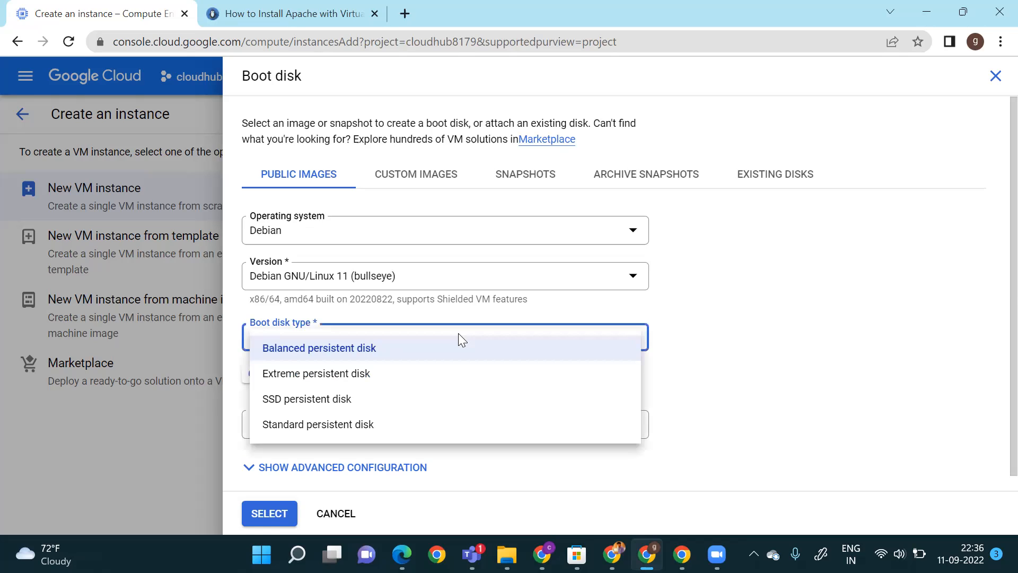
click(439, 348)
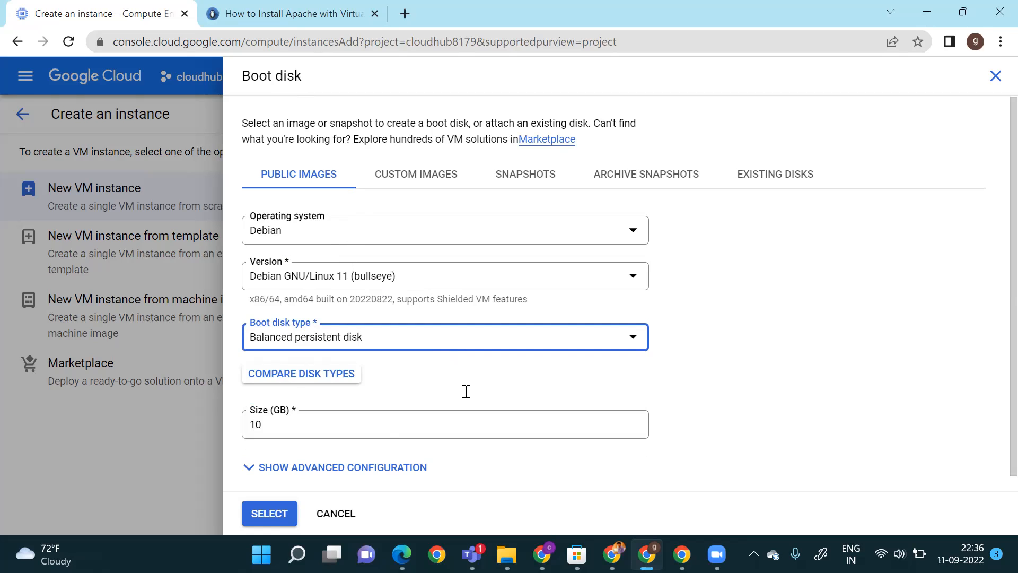
Look through the boot disk's operating systems and disk types, keep Debian with a 10 GB Balanced persistent disk, and apply the settings.
click(305, 234)
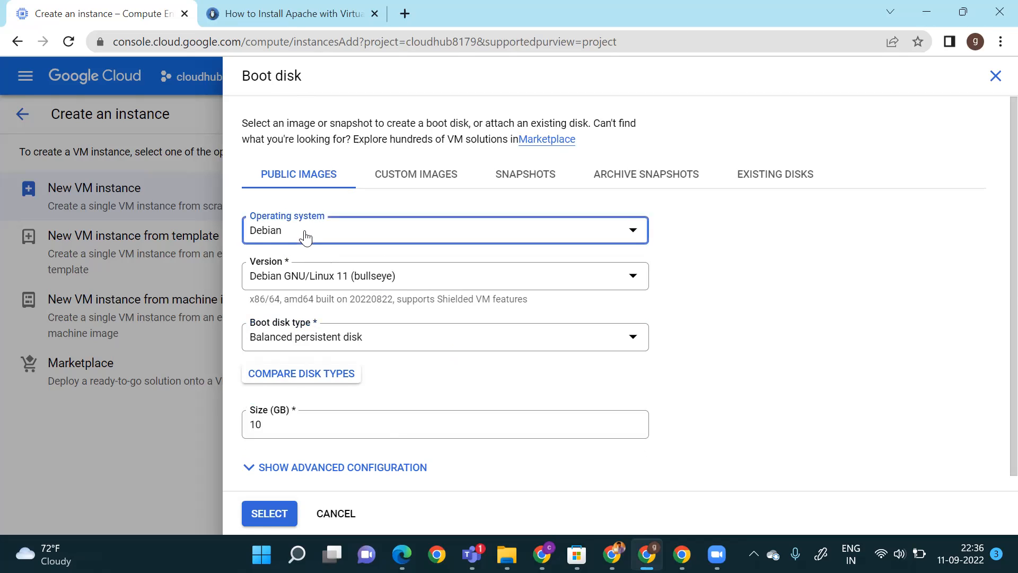
scroll(346, 345, down, 4)
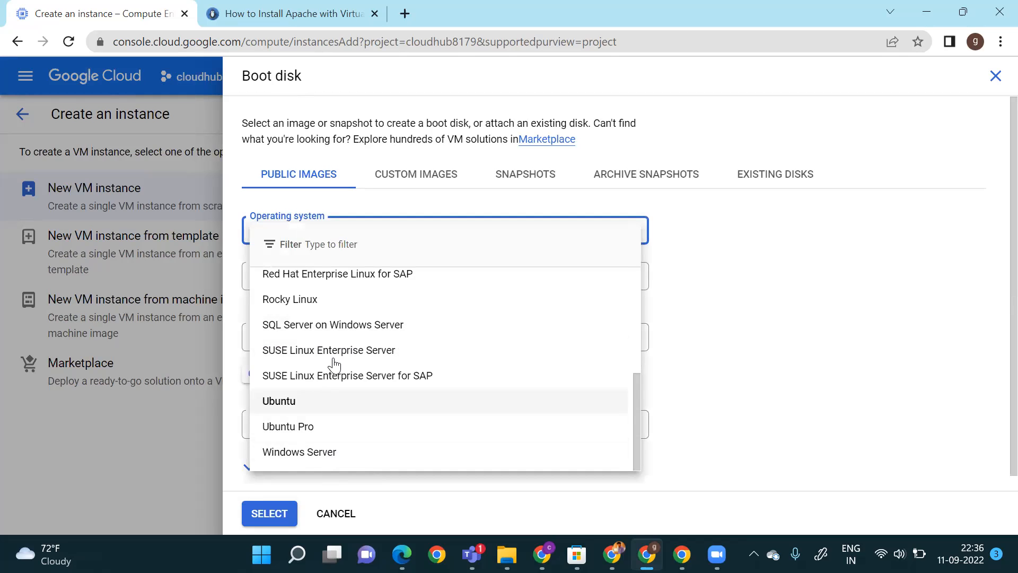
scroll(329, 368, up, 4)
click(391, 341)
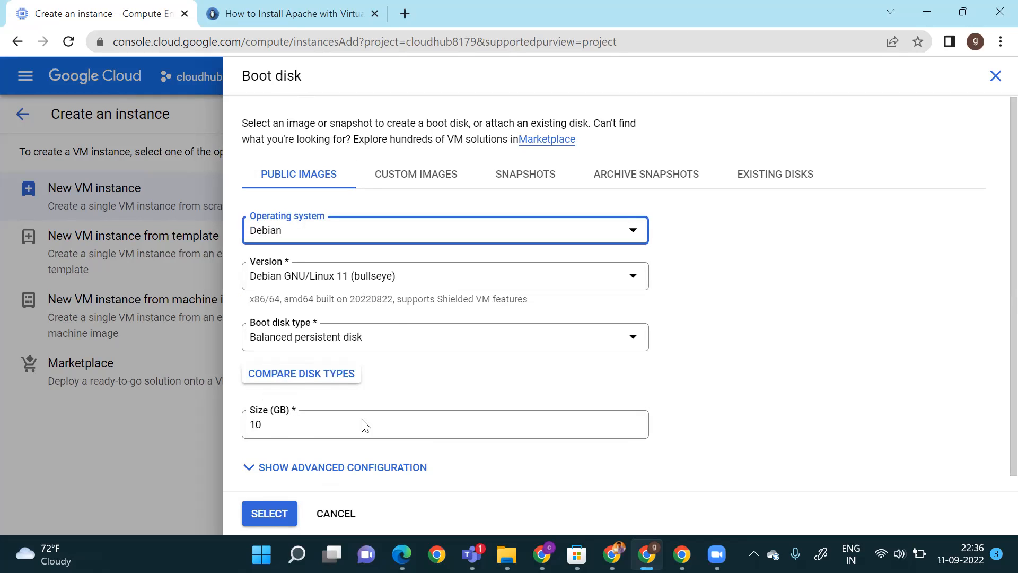
click(297, 436)
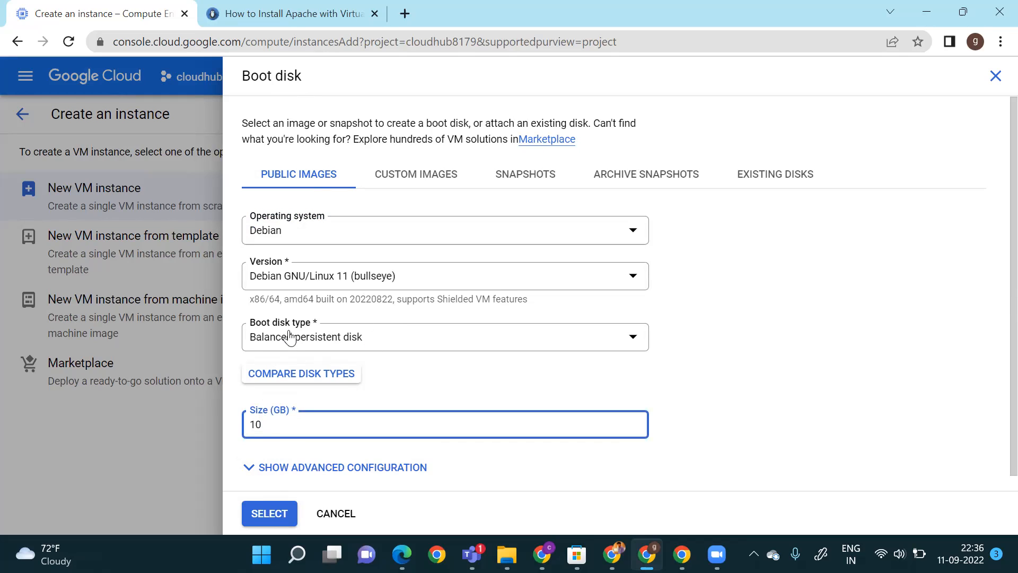
click(293, 350)
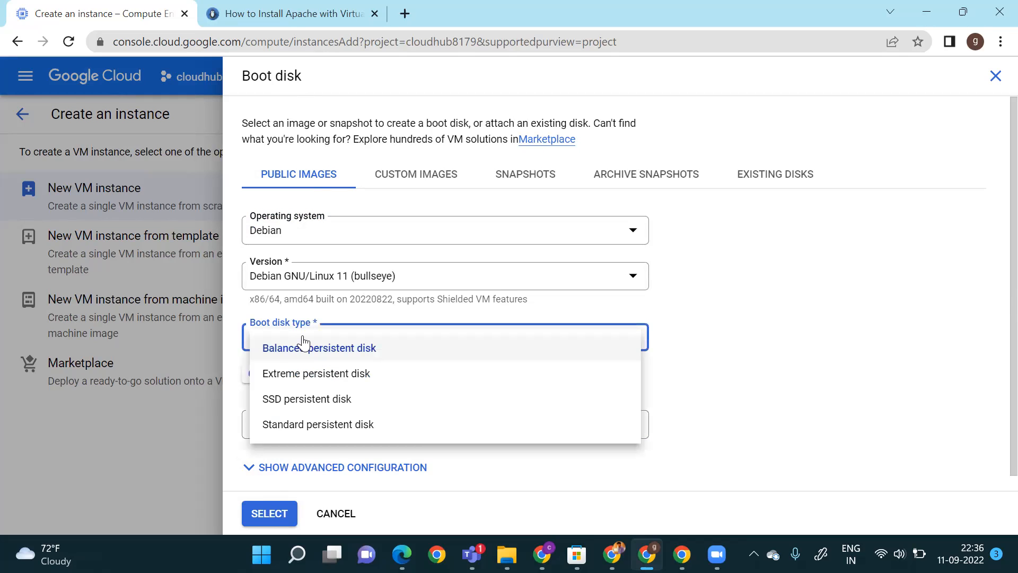
click(777, 337)
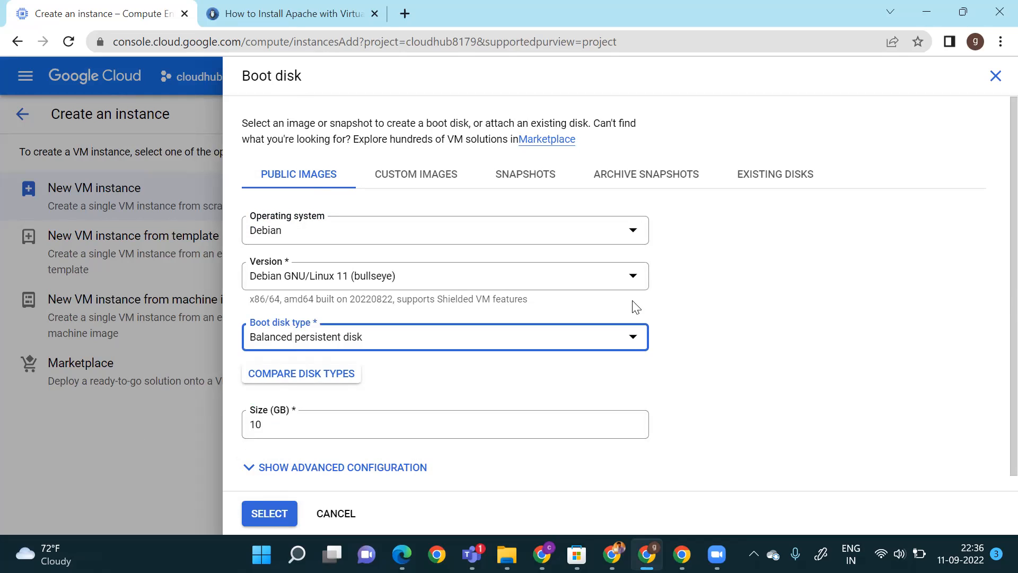
click(269, 513)
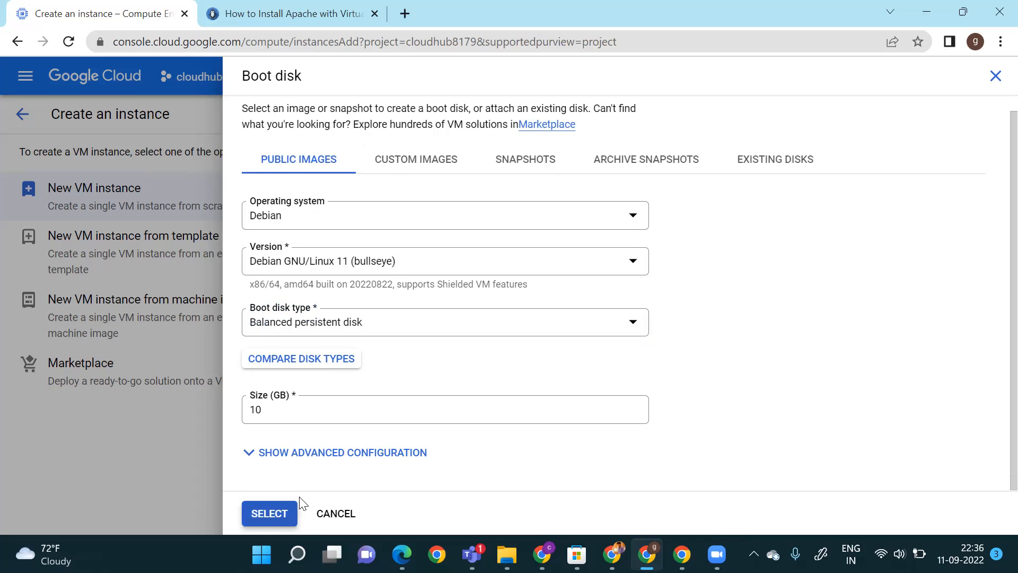
Allow HTTP traffic in the instance's firewall settings and try to create the instance.
scroll(577, 366, down, 8)
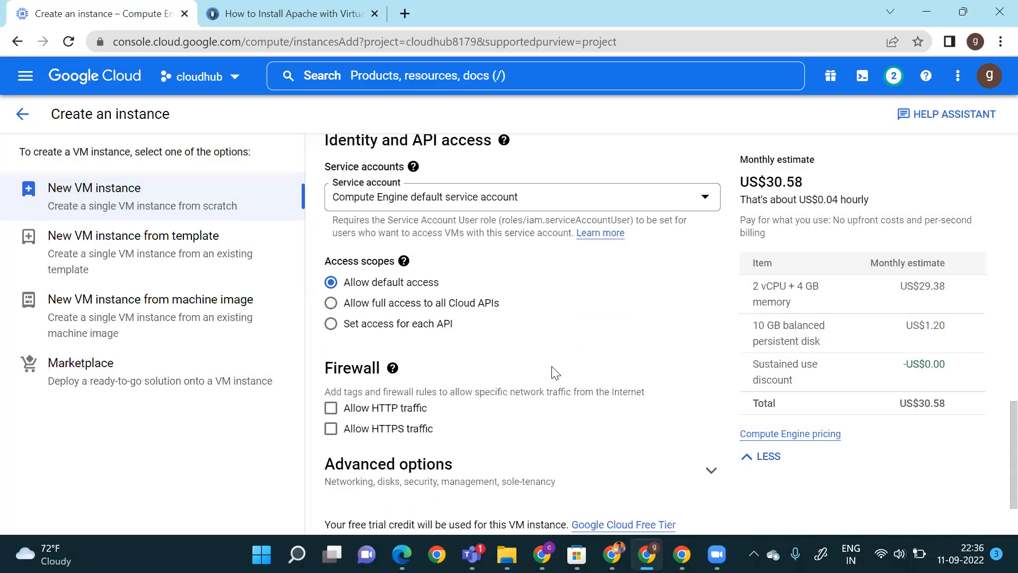
click(331, 338)
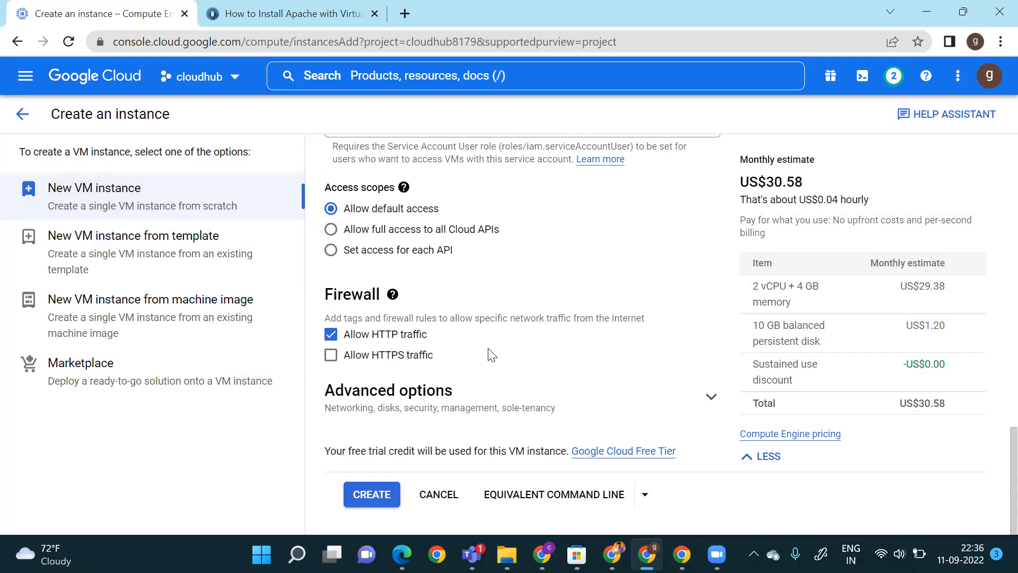
click(356, 499)
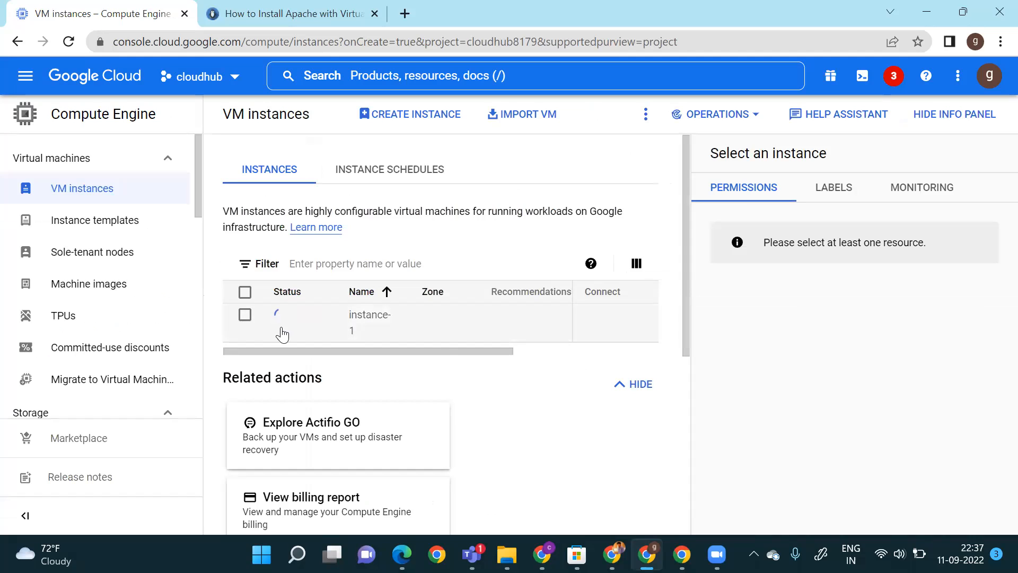
Check the notifications for the outcome of the instance creation.
drag(318, 351, 447, 350)
click(894, 79)
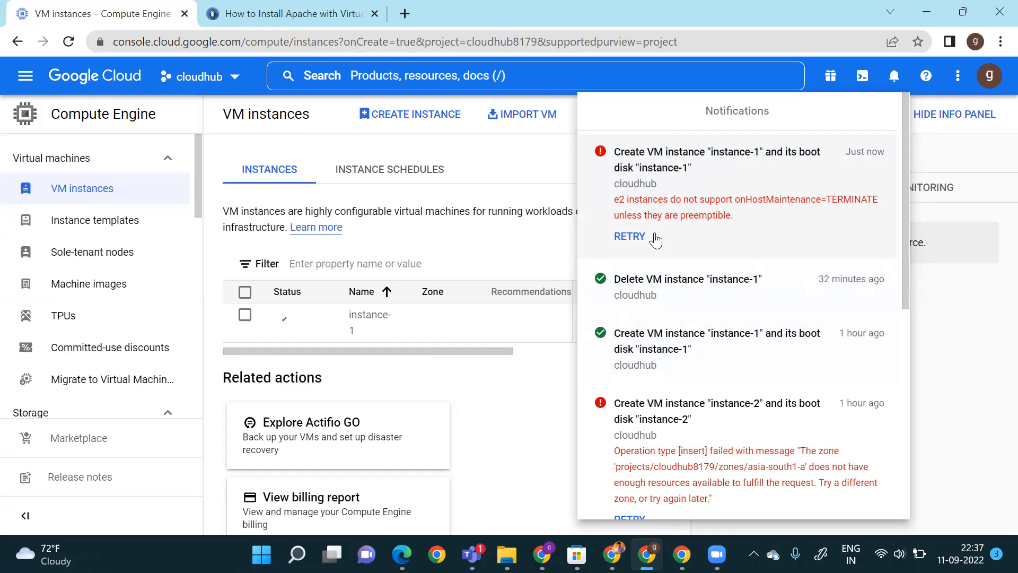
click(478, 338)
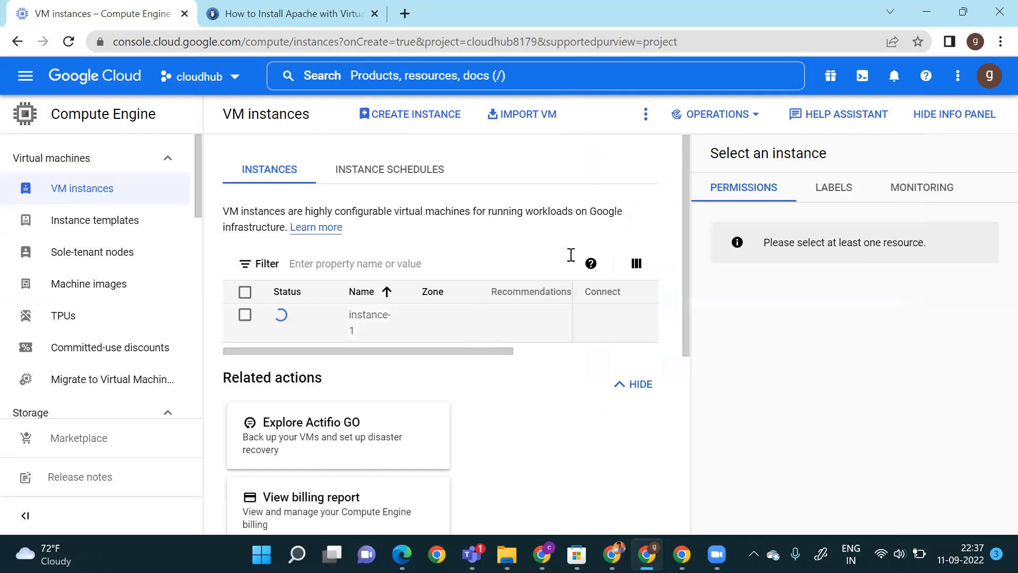
Start another new VM instance and set its region to asia-south1 (Mumbai) and its zone to asia-south1-a.
click(452, 120)
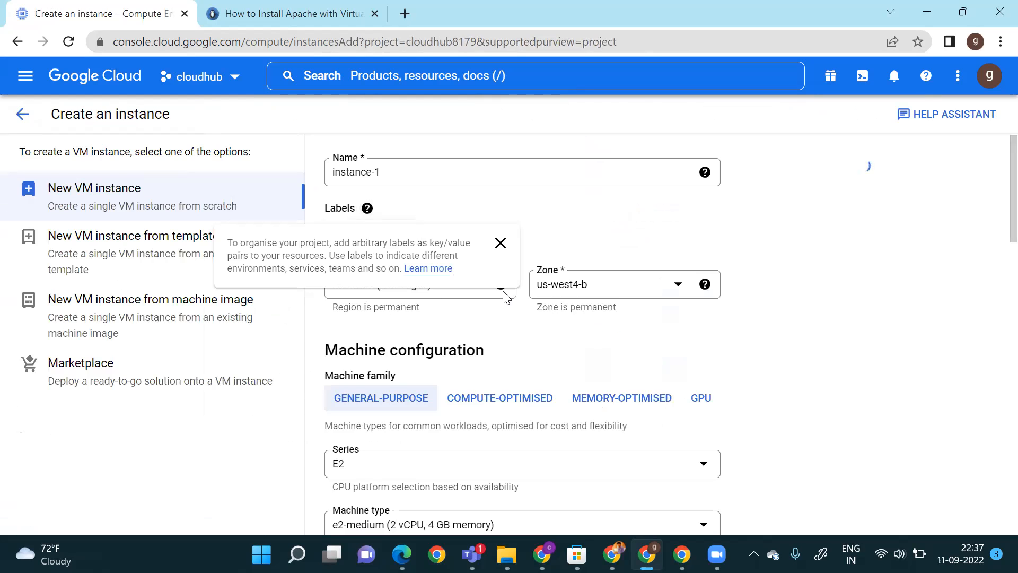
click(500, 243)
click(472, 284)
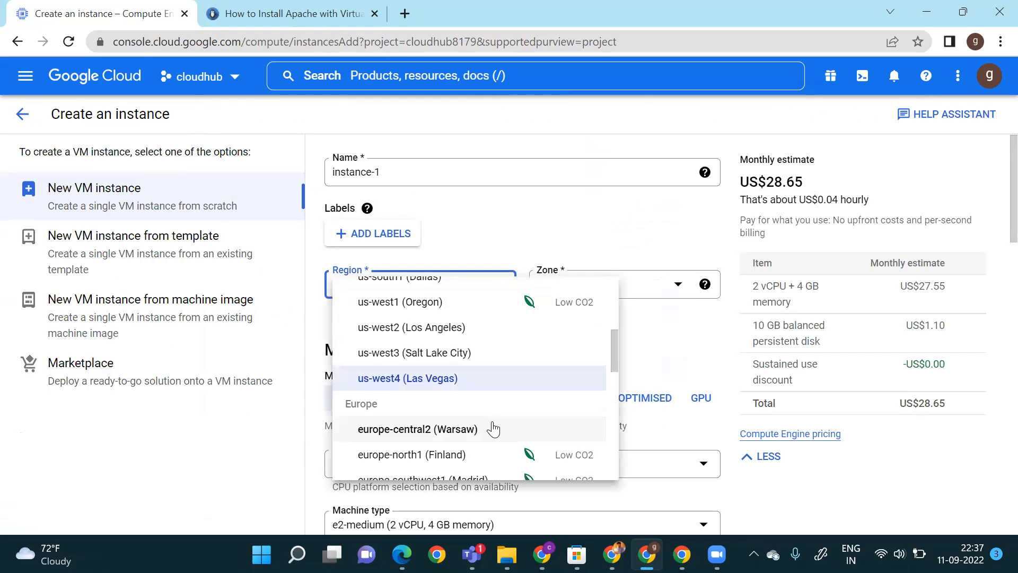
scroll(477, 406, up, 1)
scroll(477, 406, down, 7)
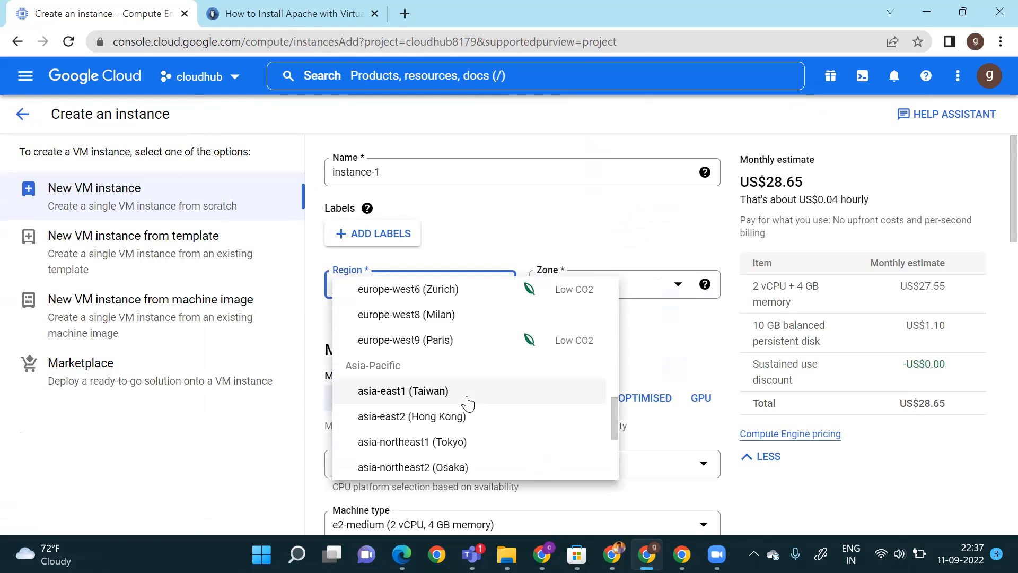
scroll(462, 424, down, 3)
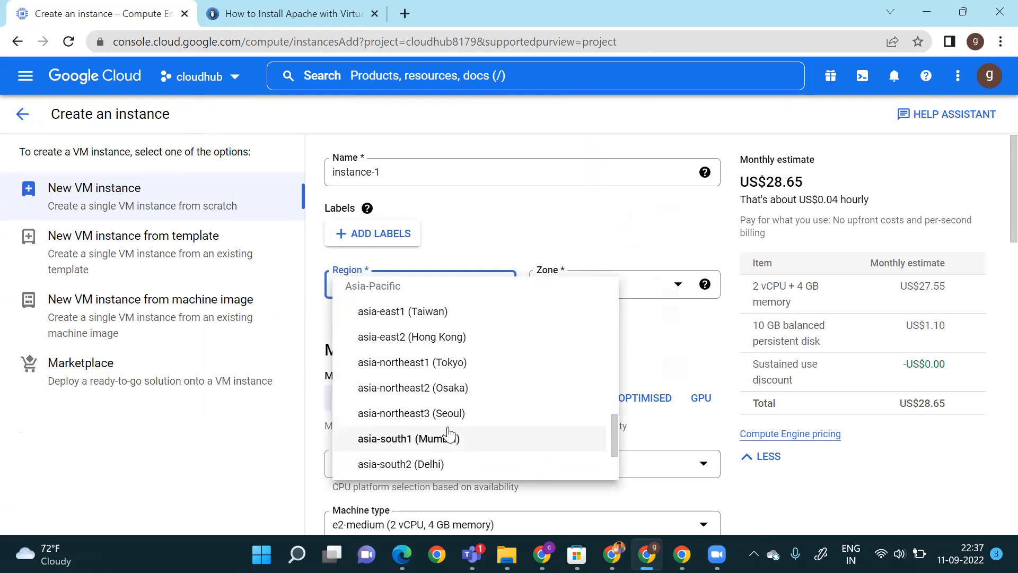
click(448, 433)
click(666, 293)
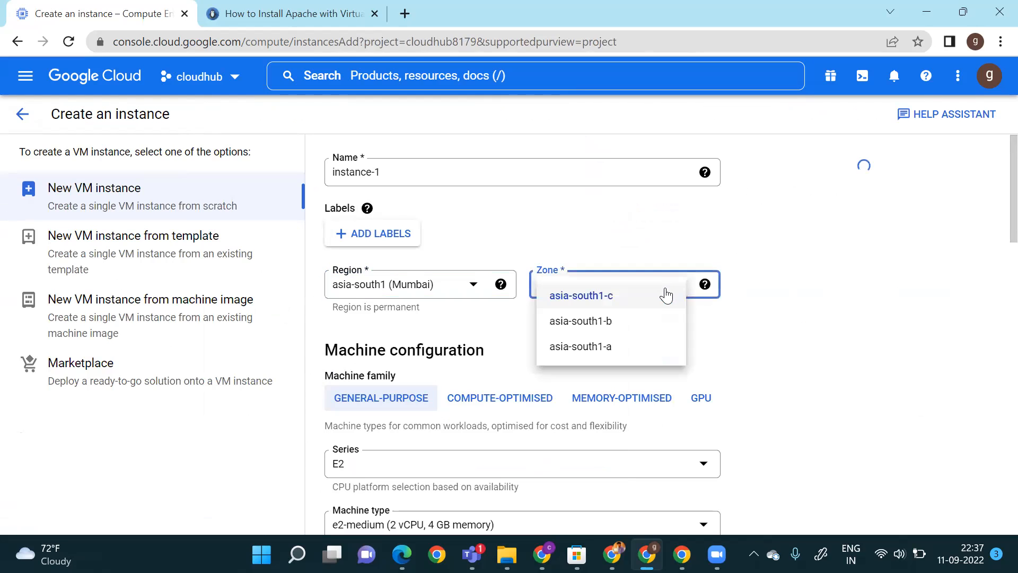
click(638, 348)
Select the E2 series for the new instance and keep e2-medium (2 vCPU, 4 GB memory) as the machine type.
scroll(746, 287, down, 2)
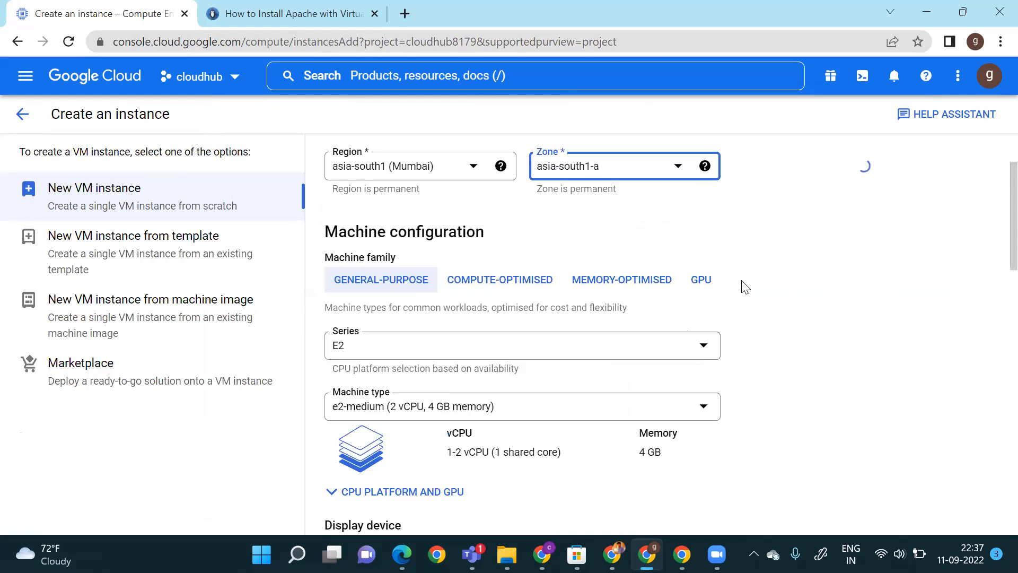
scroll(495, 325, down, 2)
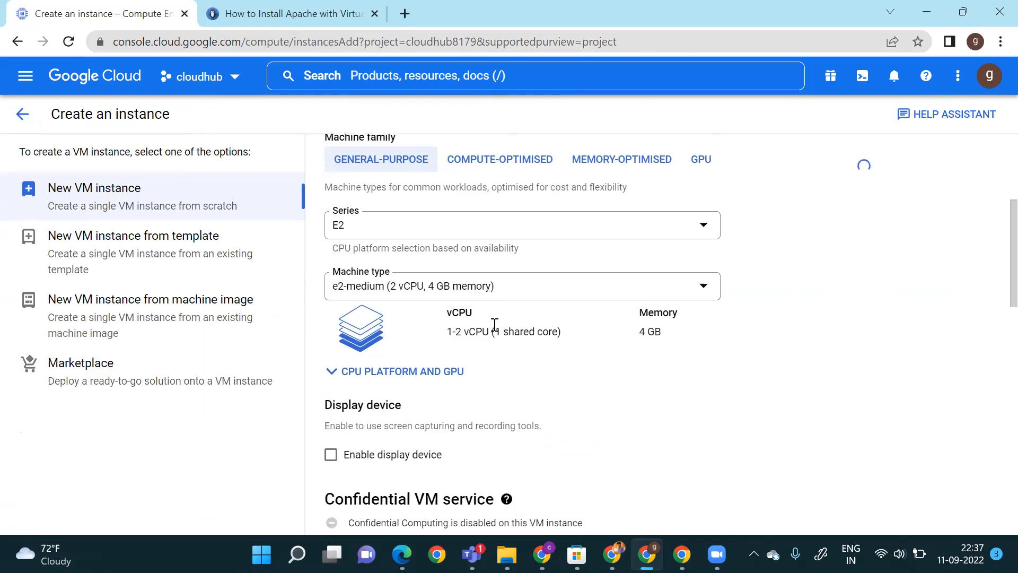
click(403, 225)
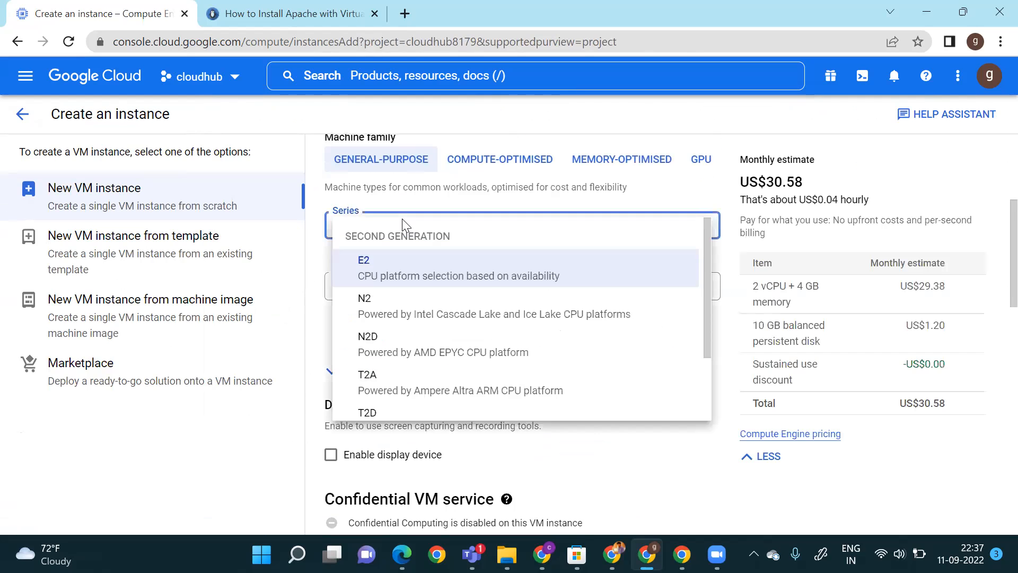
click(424, 274)
click(433, 292)
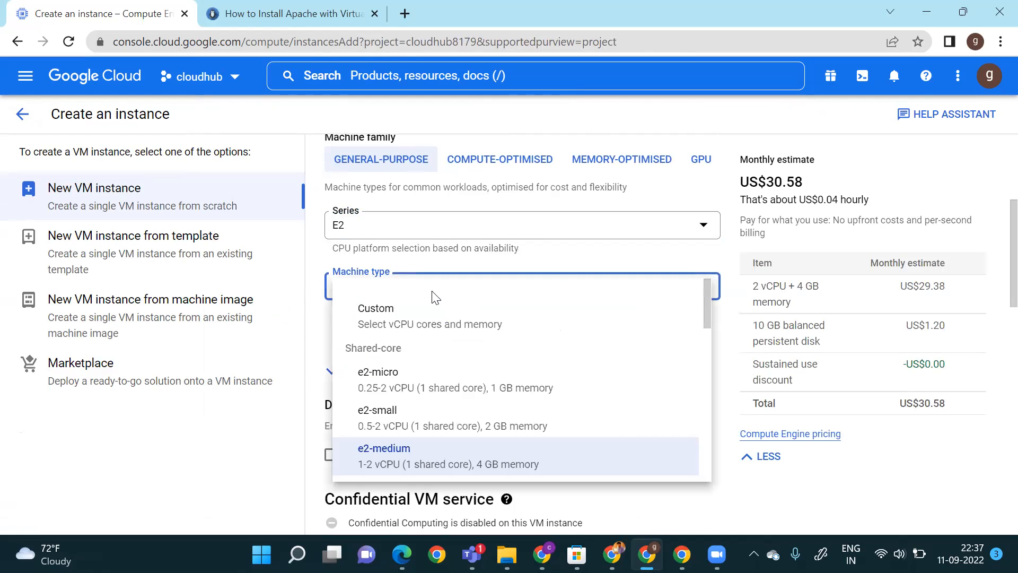
click(792, 495)
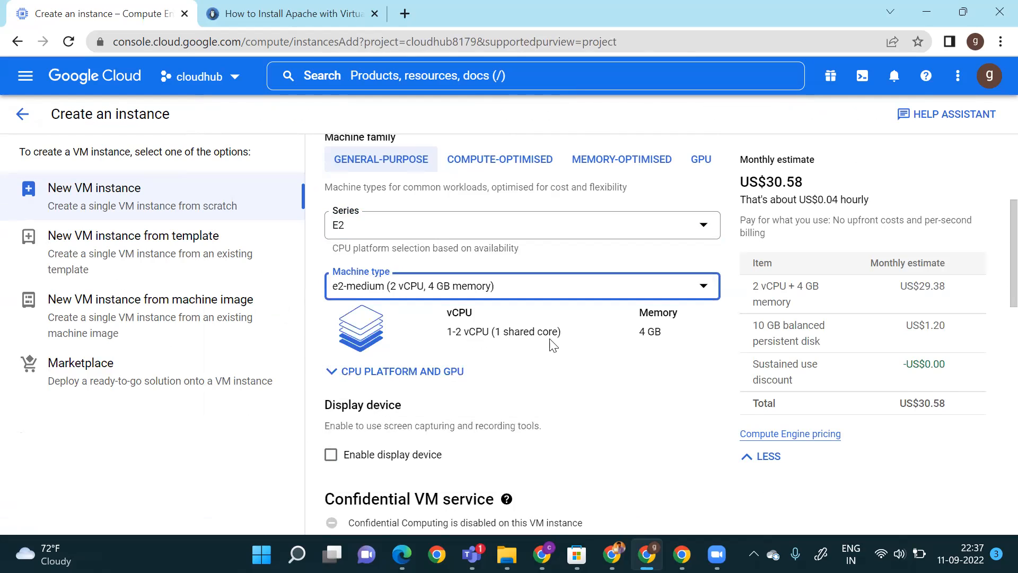
Allow HTTP traffic in the new instance's firewall settings.
scroll(526, 321, down, 6)
scroll(428, 250, down, 7)
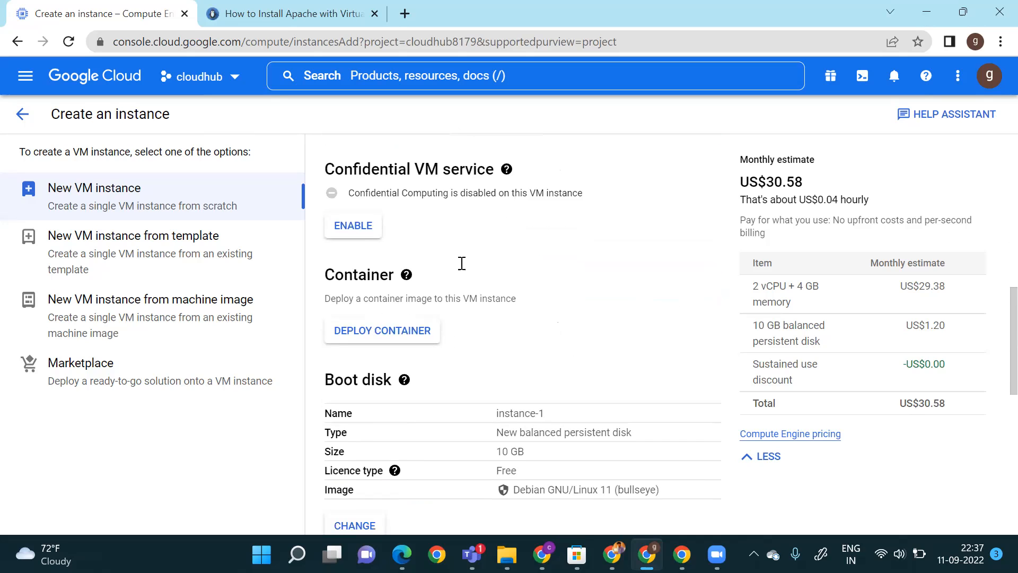
scroll(512, 322, down, 2)
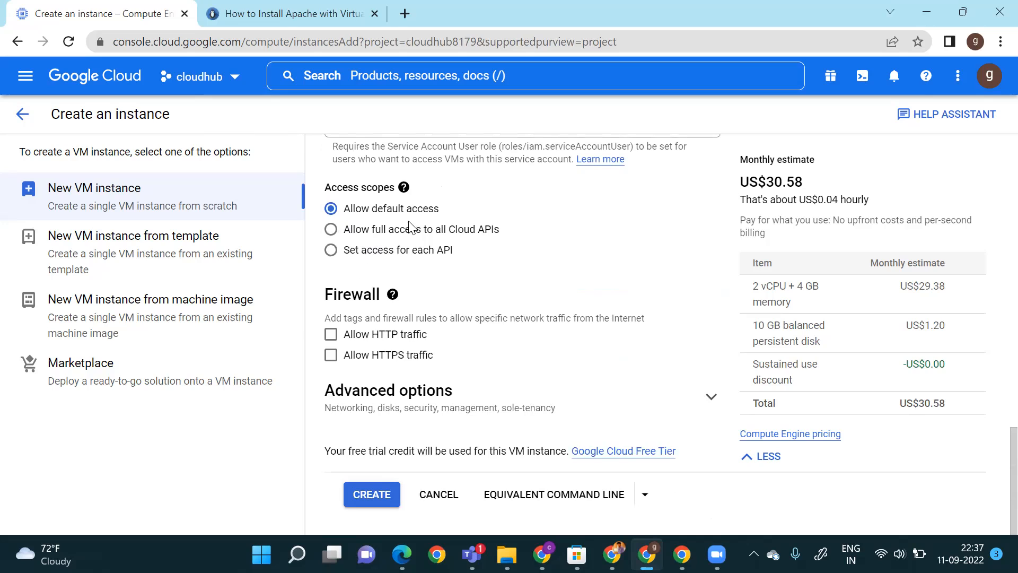
click(393, 293)
click(330, 334)
Review the Networking section of the advanced options and create the instance with its default network settings.
click(435, 392)
click(532, 211)
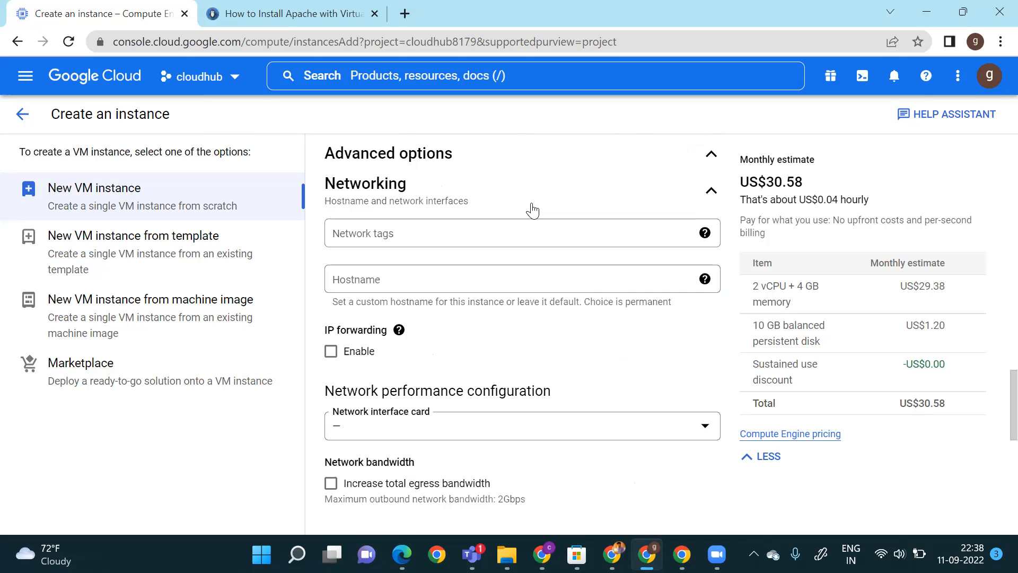
scroll(546, 262, down, 6)
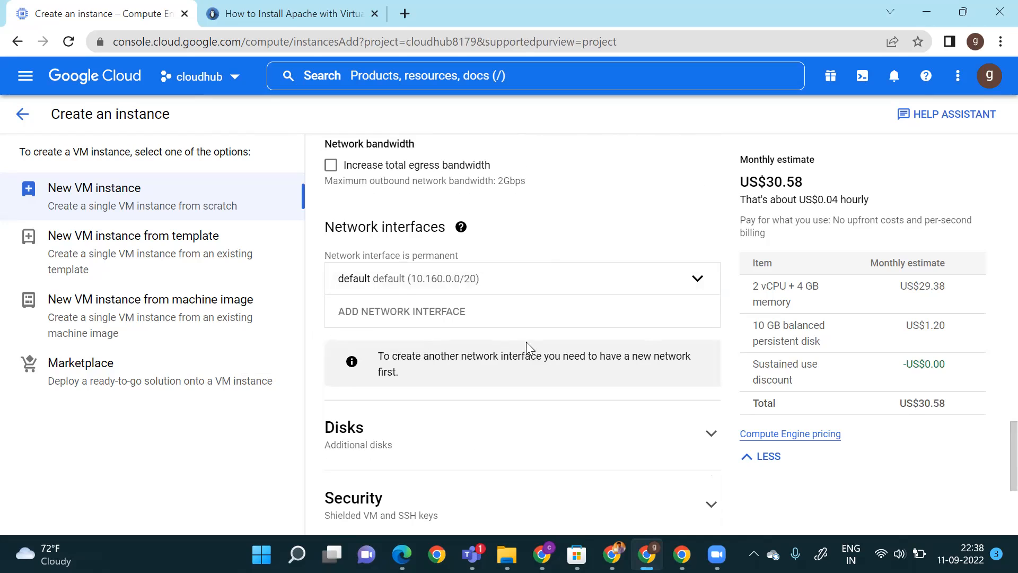
scroll(525, 342, down, 5)
click(371, 494)
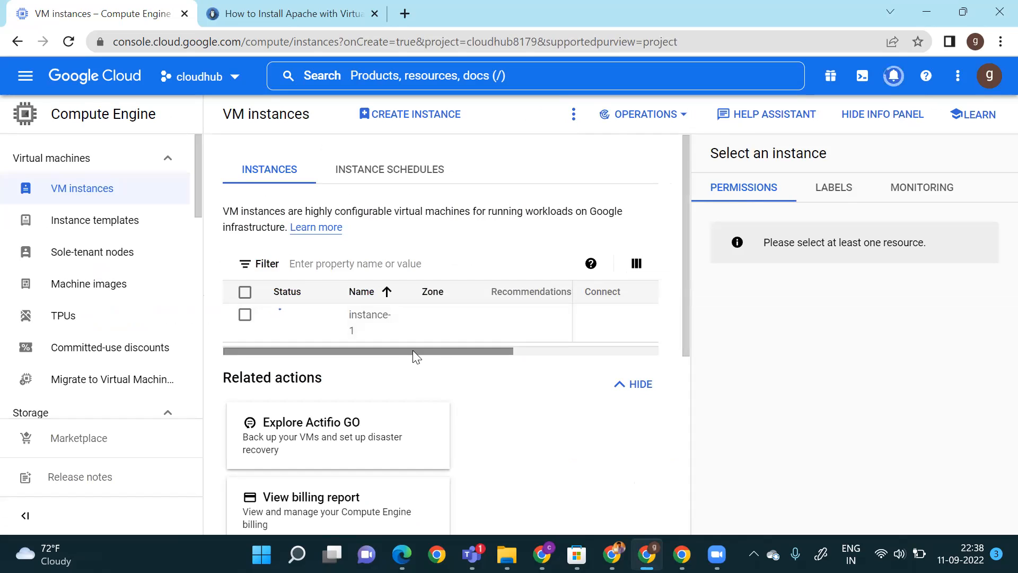
Reload the VM instances list and open a browser SSH session to instance-1.
drag(416, 350, 344, 354)
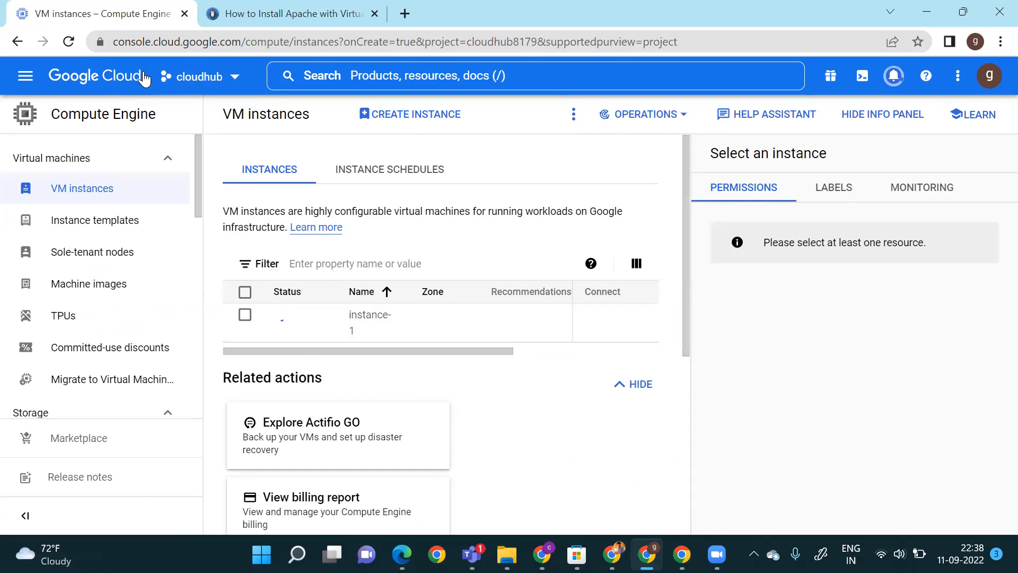
click(70, 46)
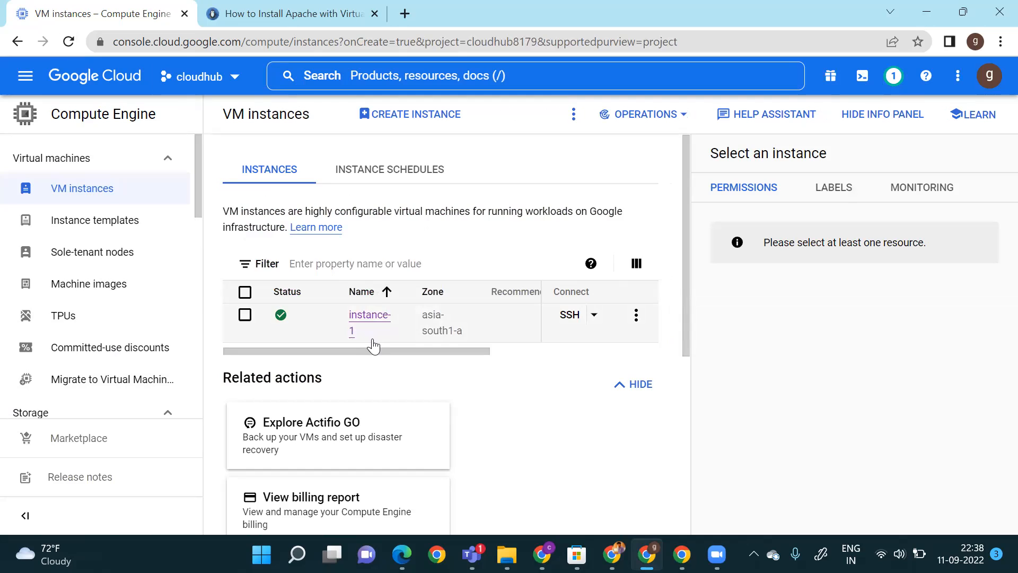
click(595, 318)
click(569, 315)
click(567, 315)
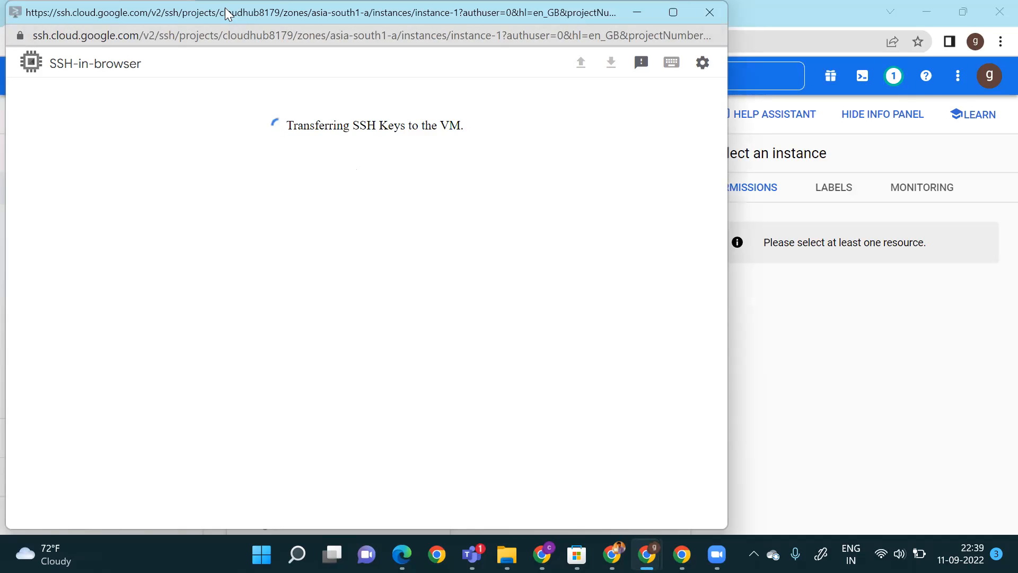
Maximise the SSH window and switch to the root user with sudo -i.
drag(227, 11, 434, 29)
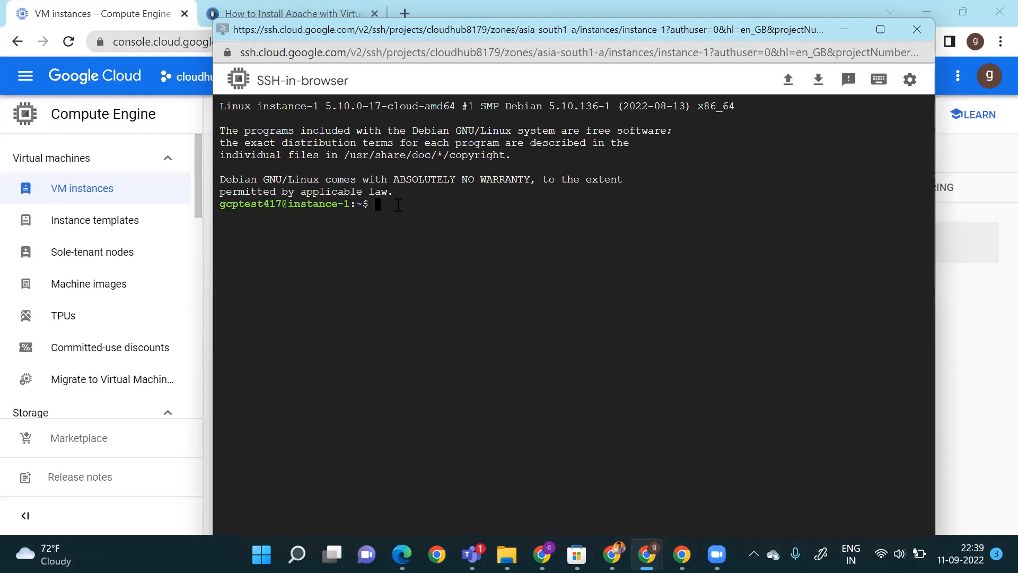
click(881, 33)
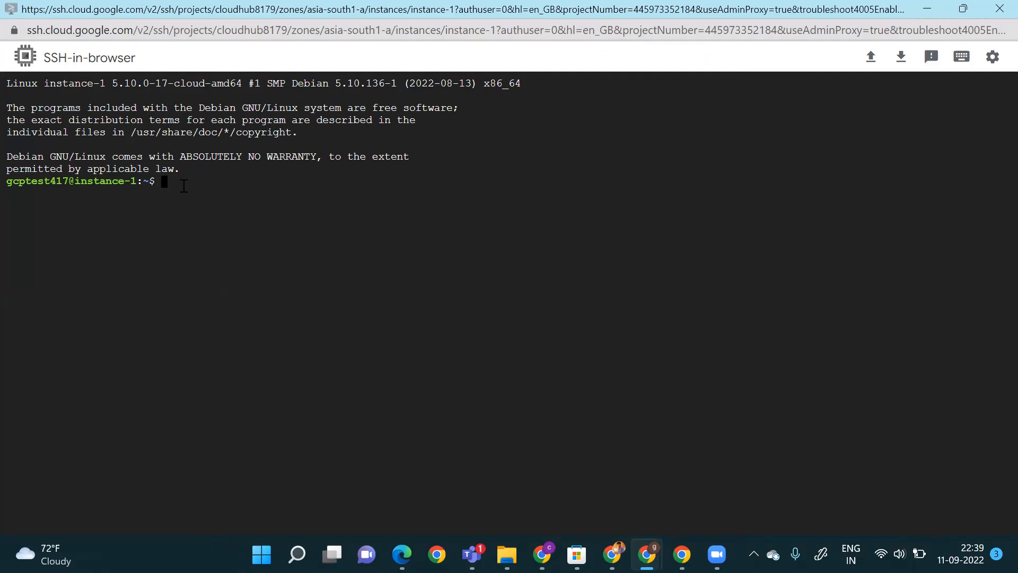
text(sudo -i)
key(Return)
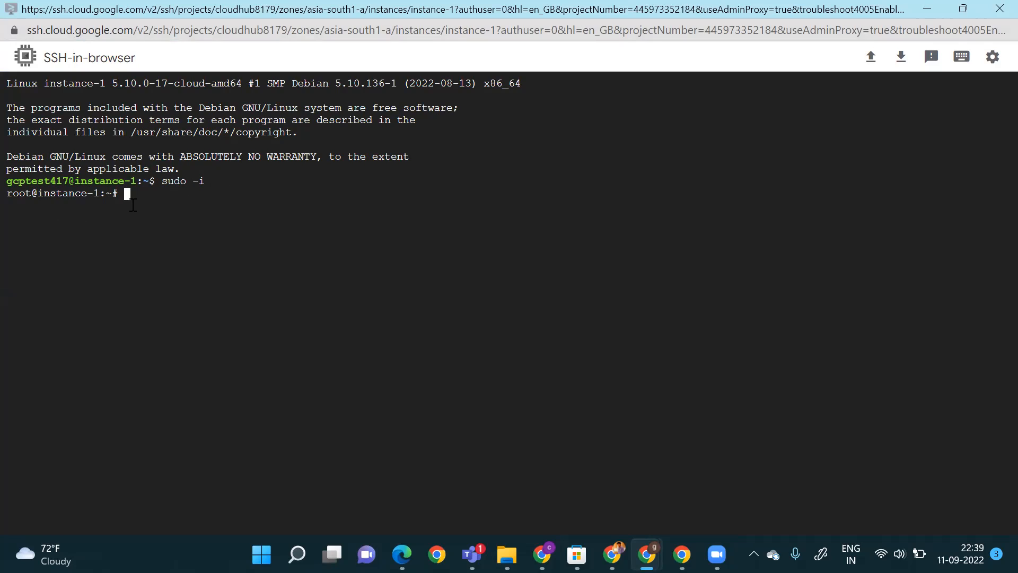
drag(136, 183, 75, 183)
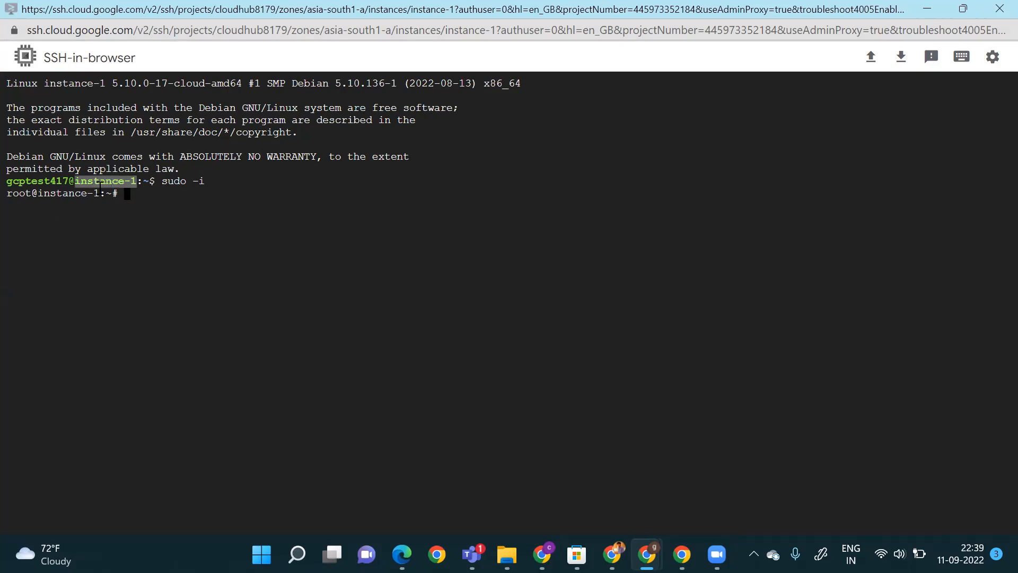
click(216, 178)
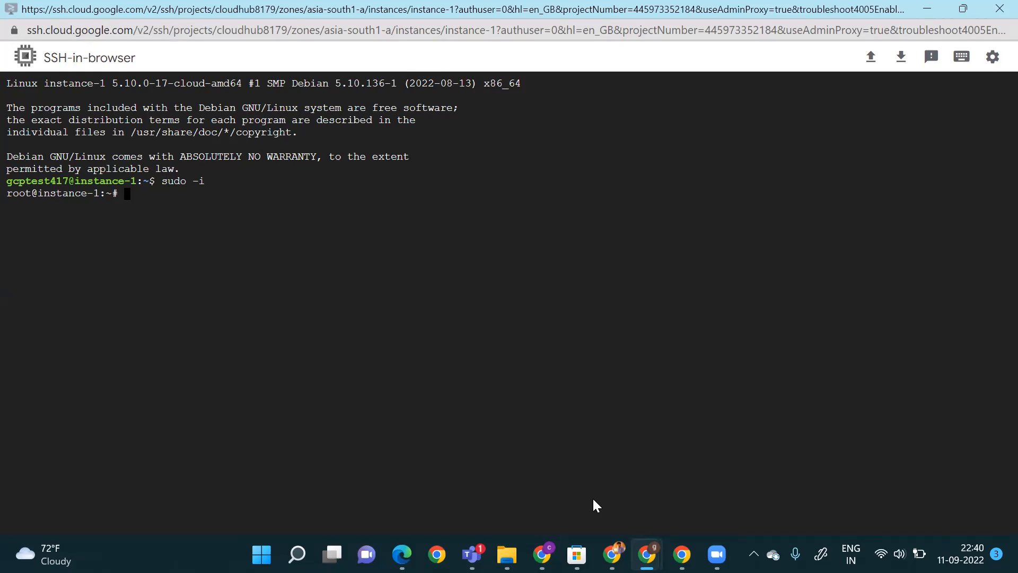
Switch to the tecmint Apache guide and select its install command, sudo apt install apache2 -y, for copying.
key(alt+Tab)
click(247, 12)
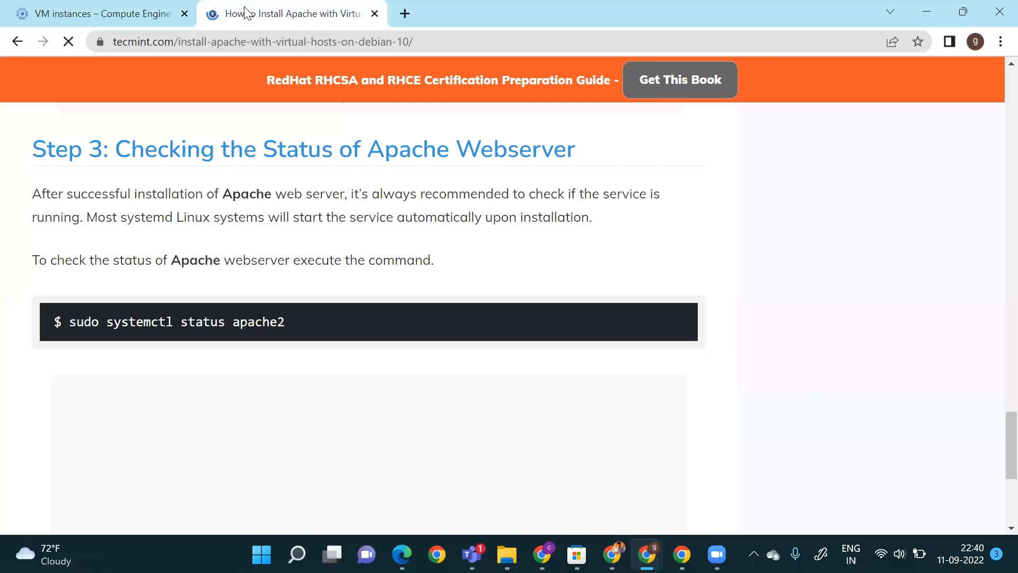
scroll(292, 243, down, 2)
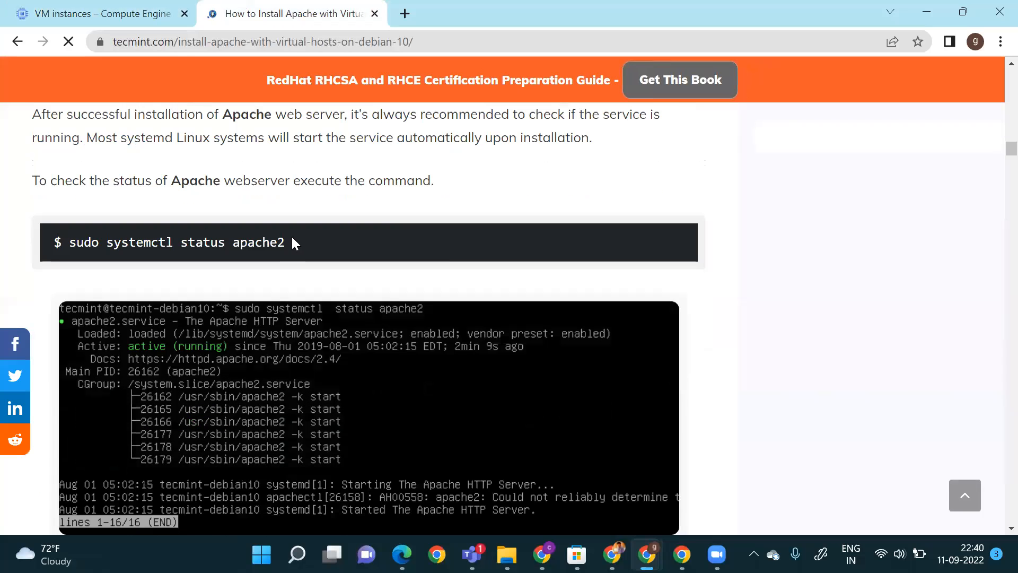
scroll(292, 239, up, 10)
scroll(270, 271, up, 2)
scroll(313, 281, down, 6)
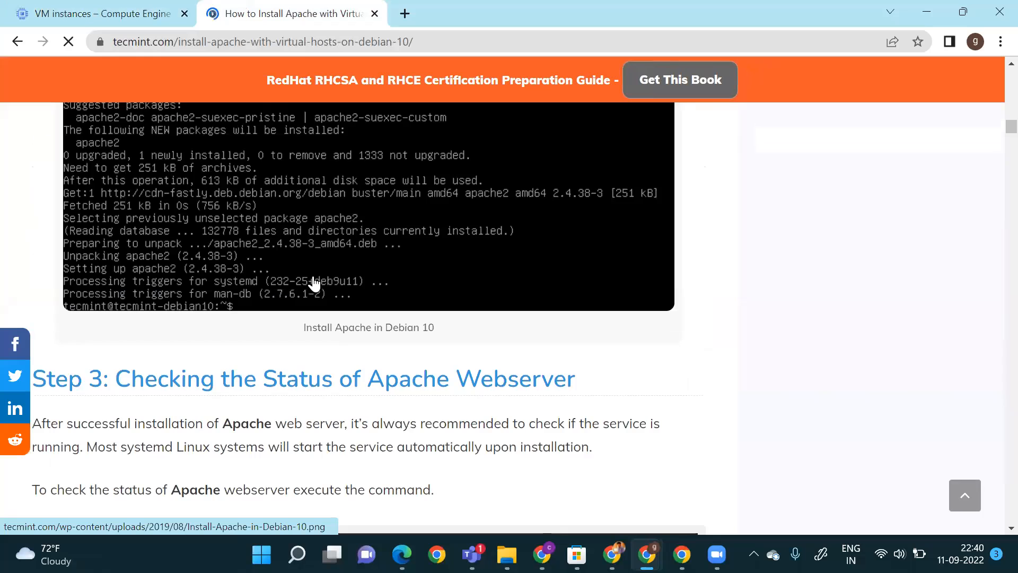
scroll(314, 284, up, 4)
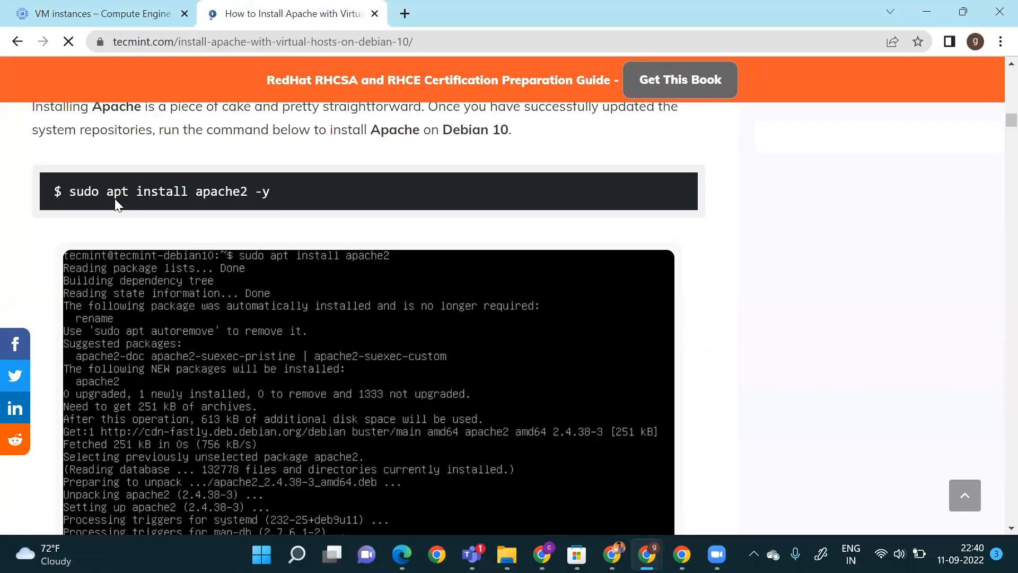
drag(276, 195, 237, 200)
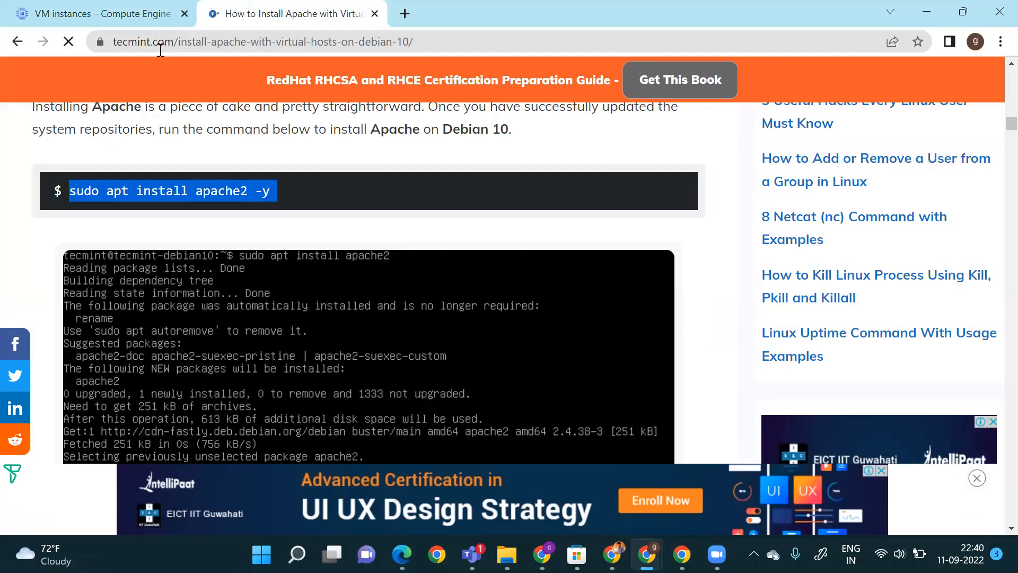
Return to the instance-1 SSH session and run sudo apt install apache2 -y.
click(125, 15)
mouse_move(647, 554)
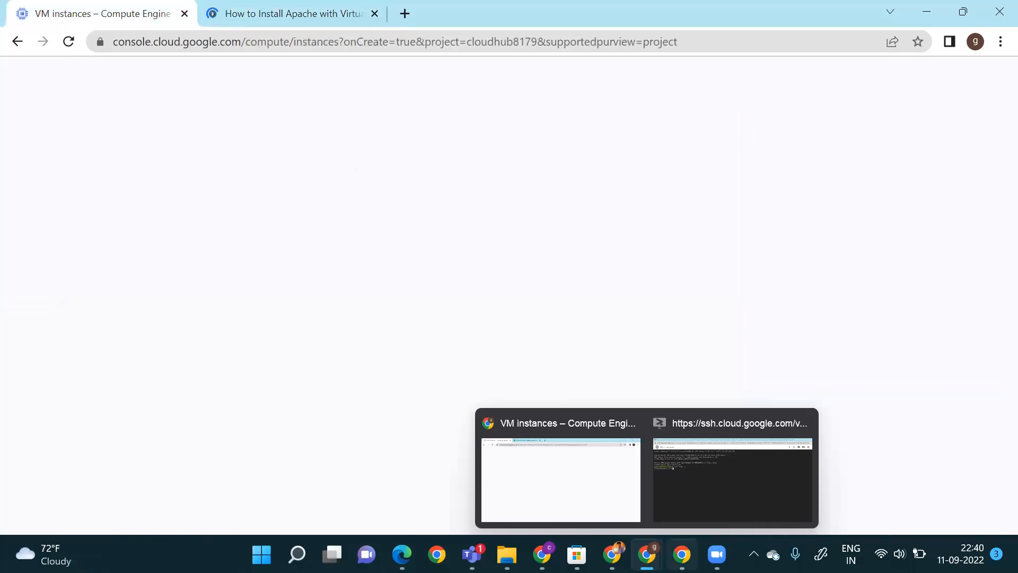
click(702, 501)
right_click(216, 184)
click(271, 306)
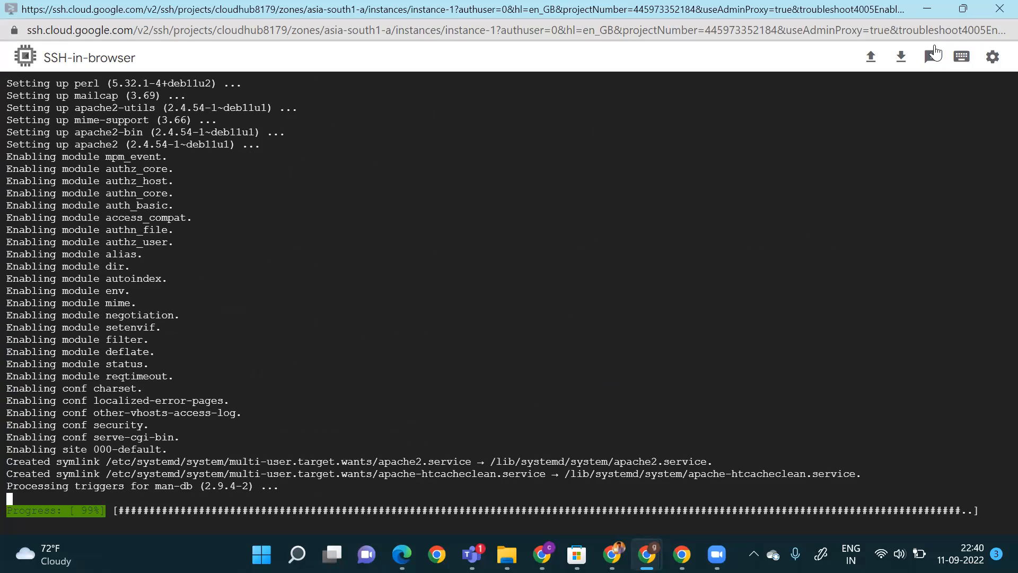
Copy the service status command, sudo systemctl status apache2, from Step 3 of the tecmint guide.
click(932, 10)
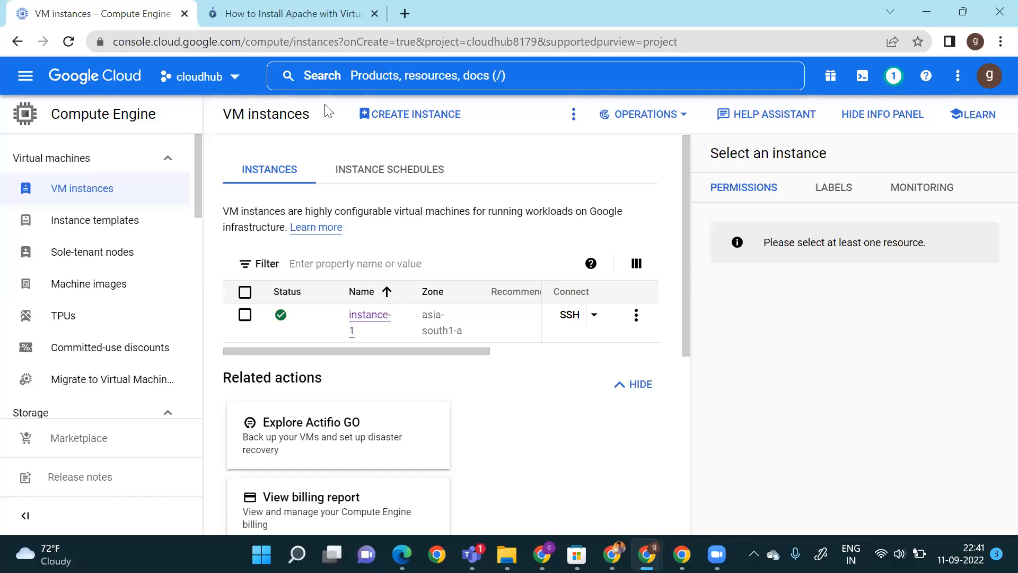
click(326, 16)
scroll(391, 288, down, 10)
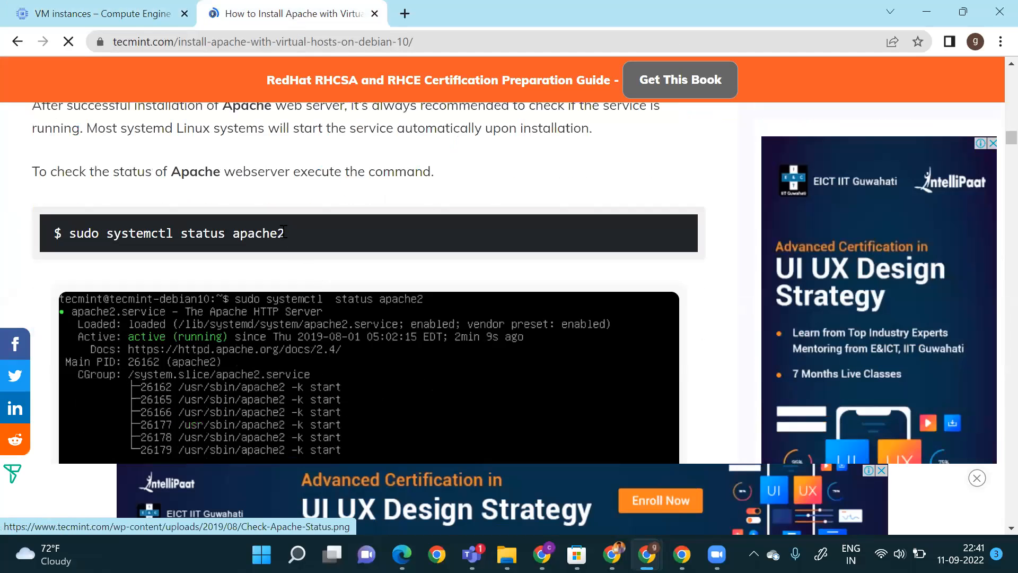
drag(259, 240, 71, 241)
key(ctrl+c)
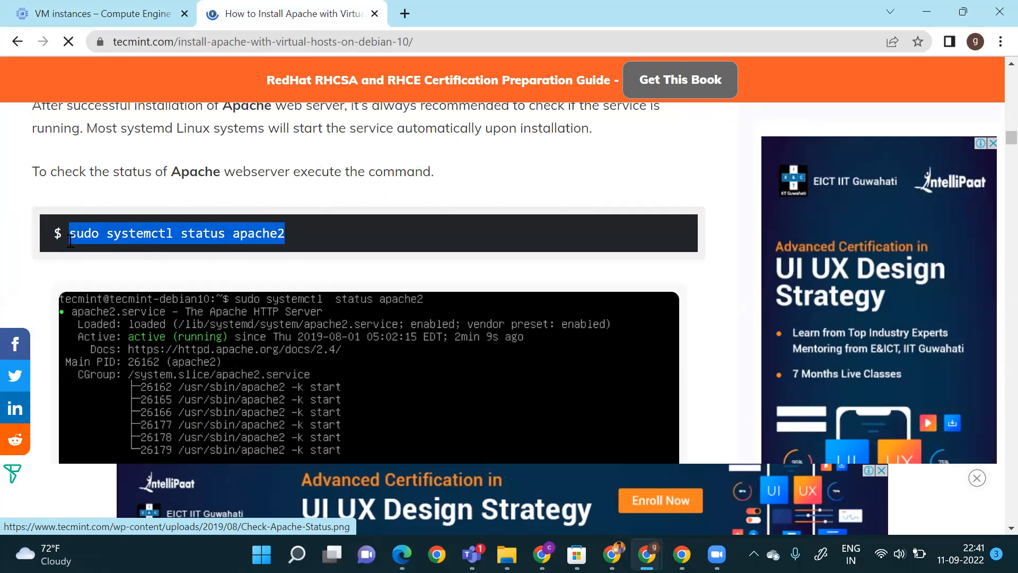
Check the Apache service in the SSH session by running sudo systemctl status apache2.
mouse_move(717, 554)
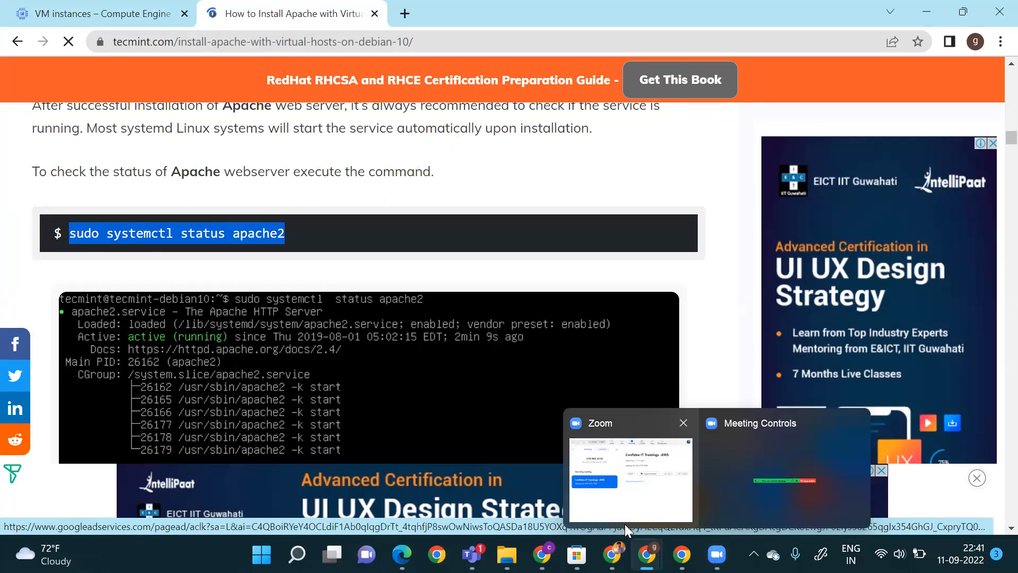
mouse_move(647, 554)
click(748, 477)
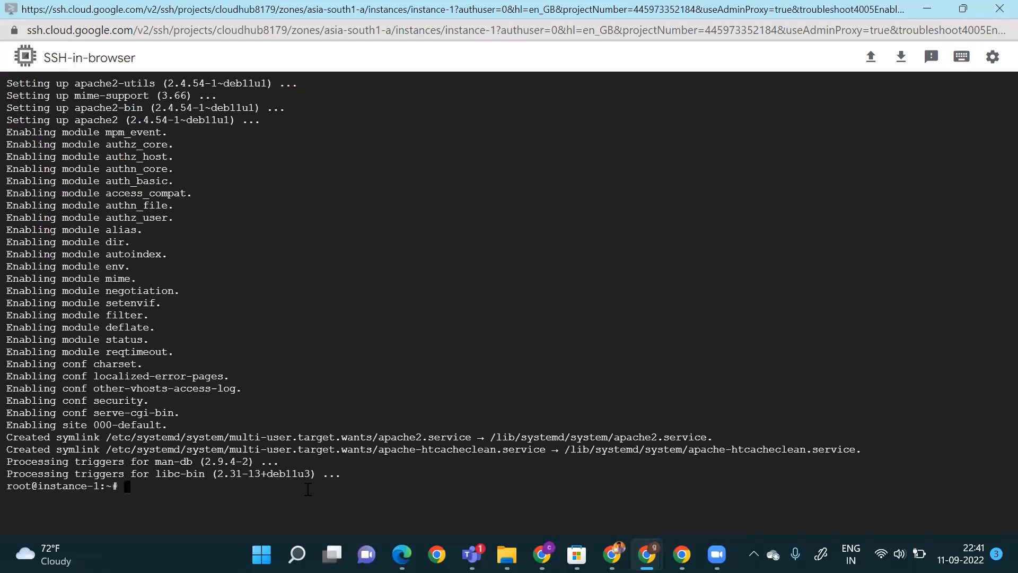
right_click(307, 232)
click(356, 360)
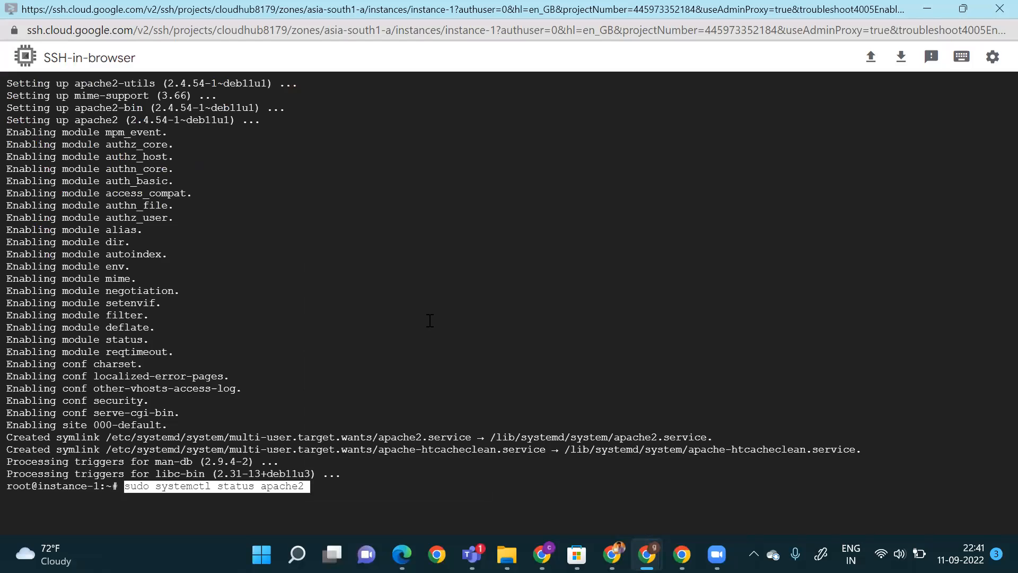
key(Return)
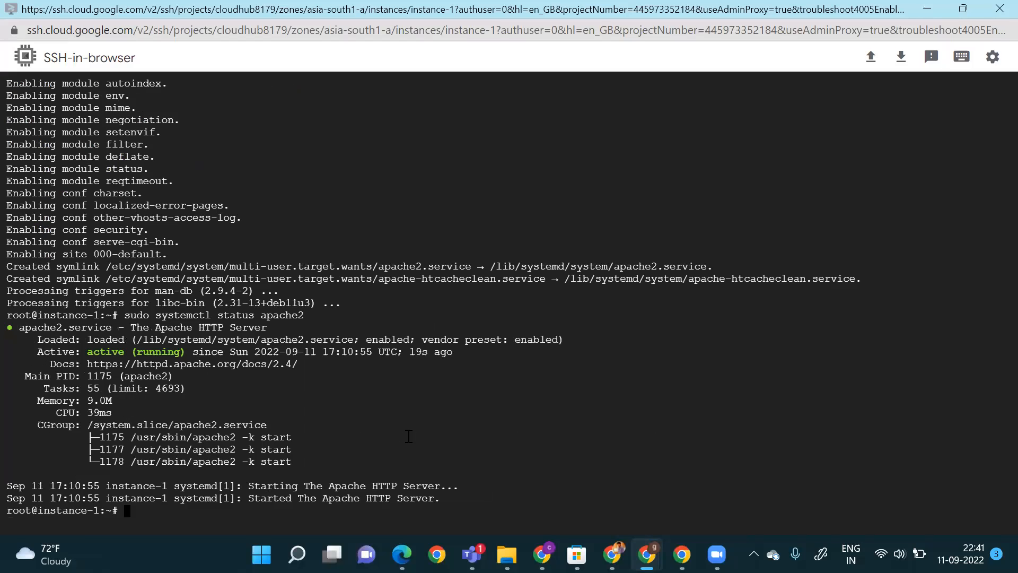
Open the details of instance-1 and review its HTTP firewall setting and network interfaces.
click(922, 12)
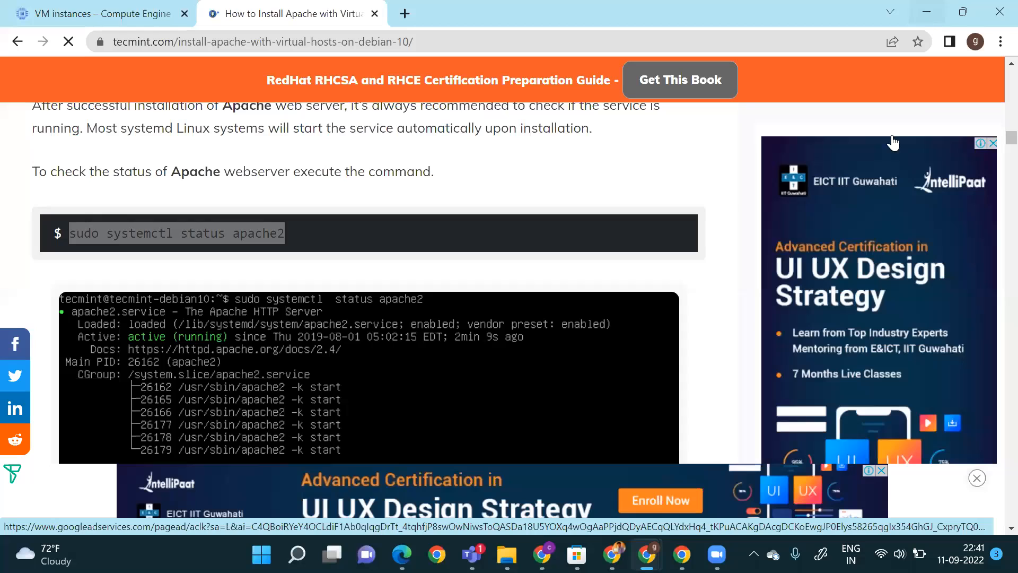
click(121, 13)
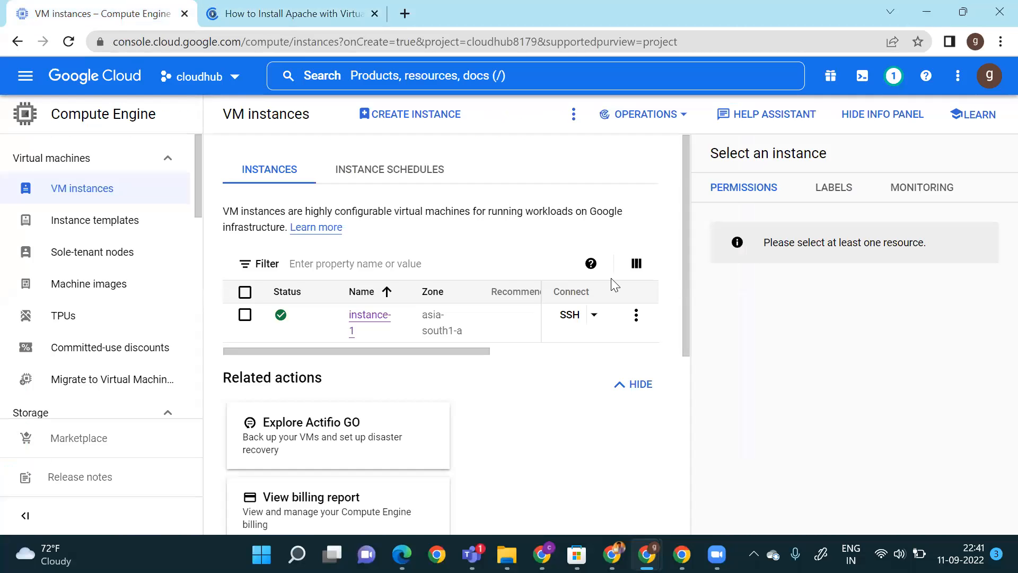
scroll(559, 371, down, 3)
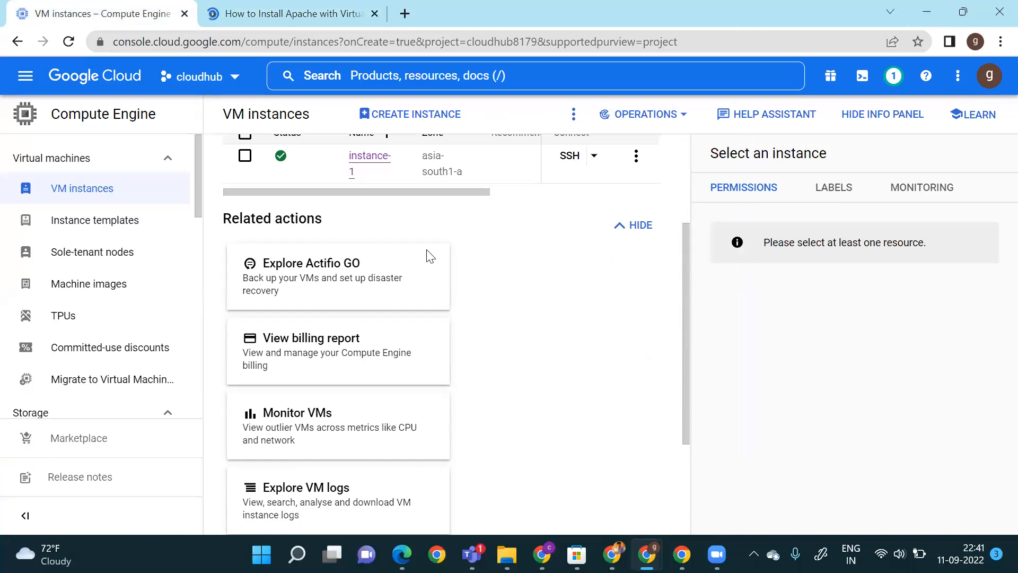
click(369, 169)
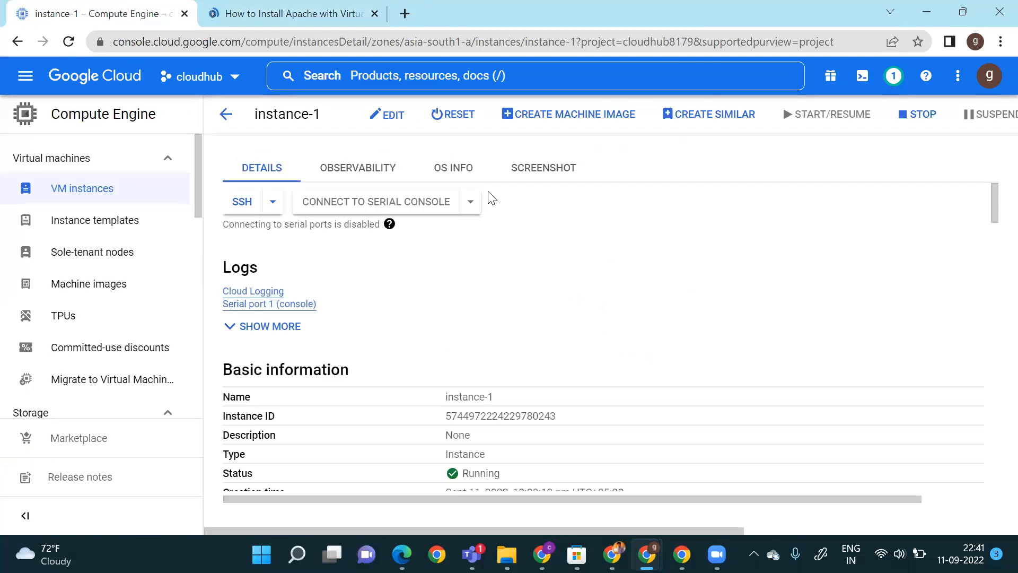
scroll(593, 281, down, 3)
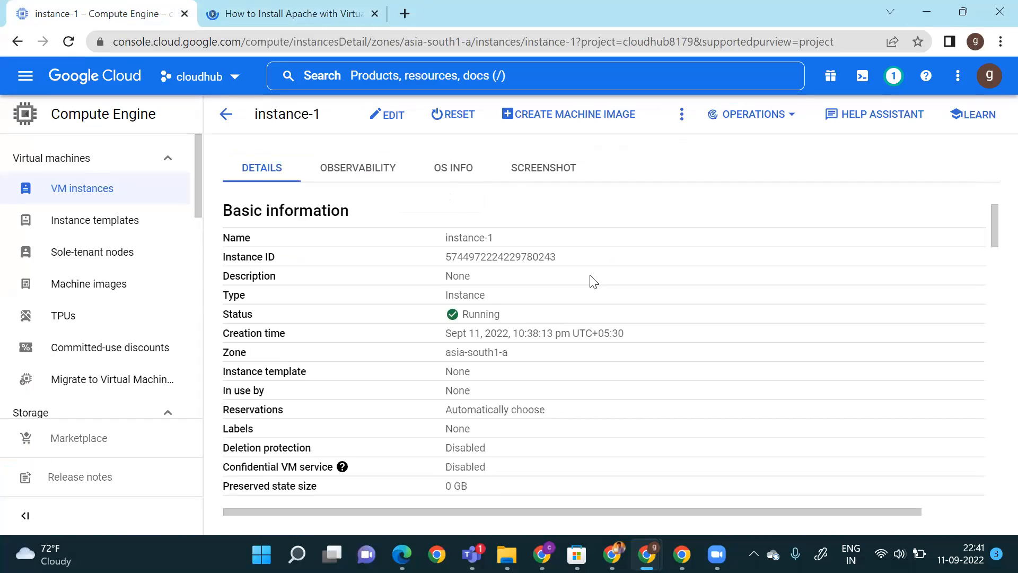
scroll(594, 282, down, 15)
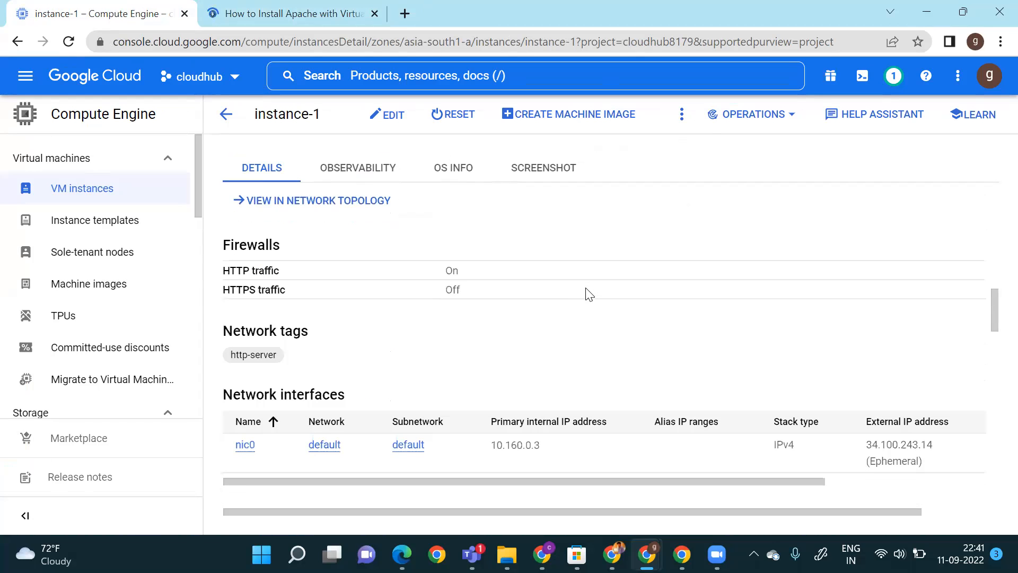
drag(279, 272, 224, 272)
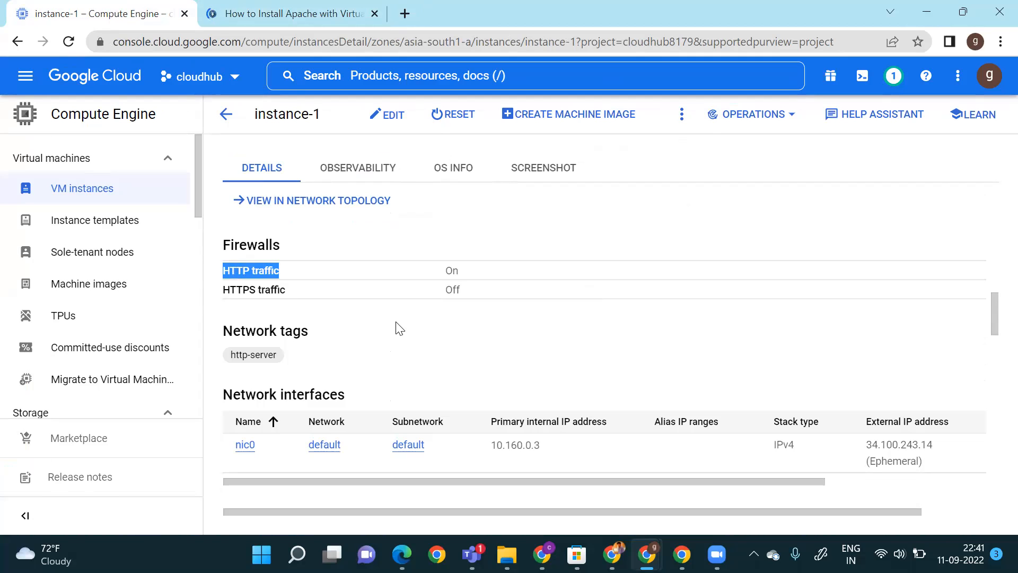
click(407, 334)
scroll(409, 326, down, 1)
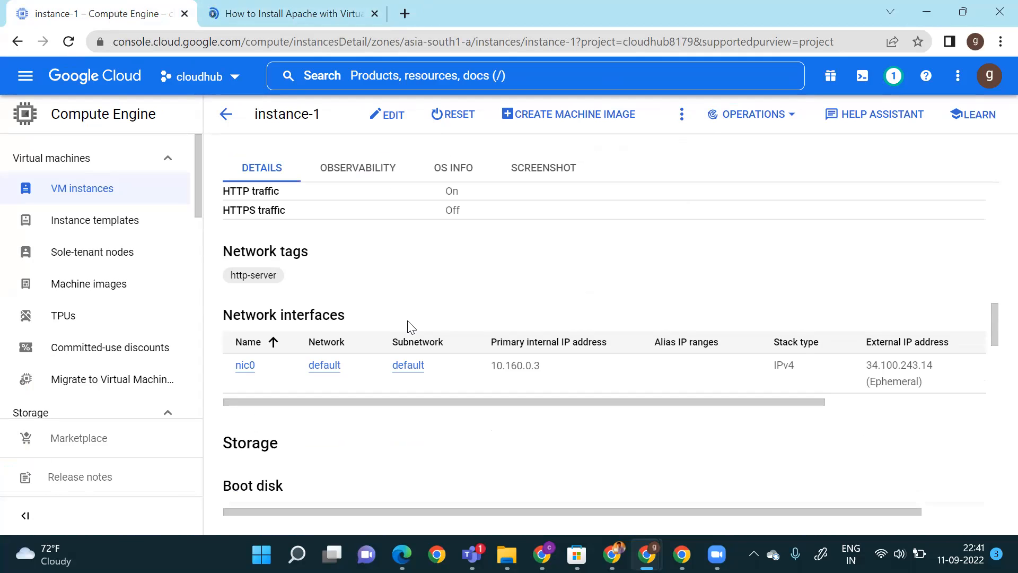
Copy the instance's external IP address and load 34.100.243.14 in a new browser tab.
click(932, 383)
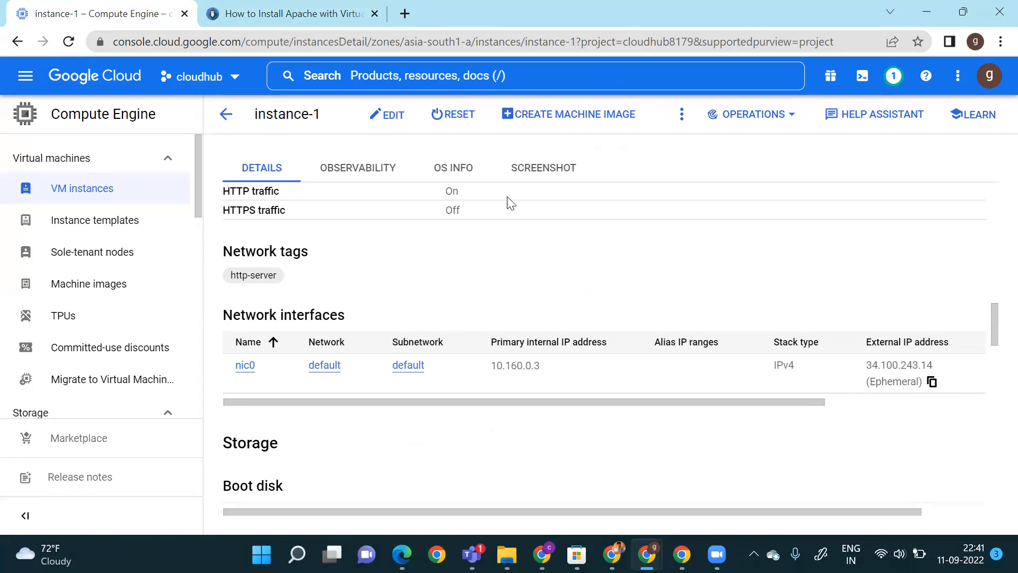
click(405, 13)
click(404, 42)
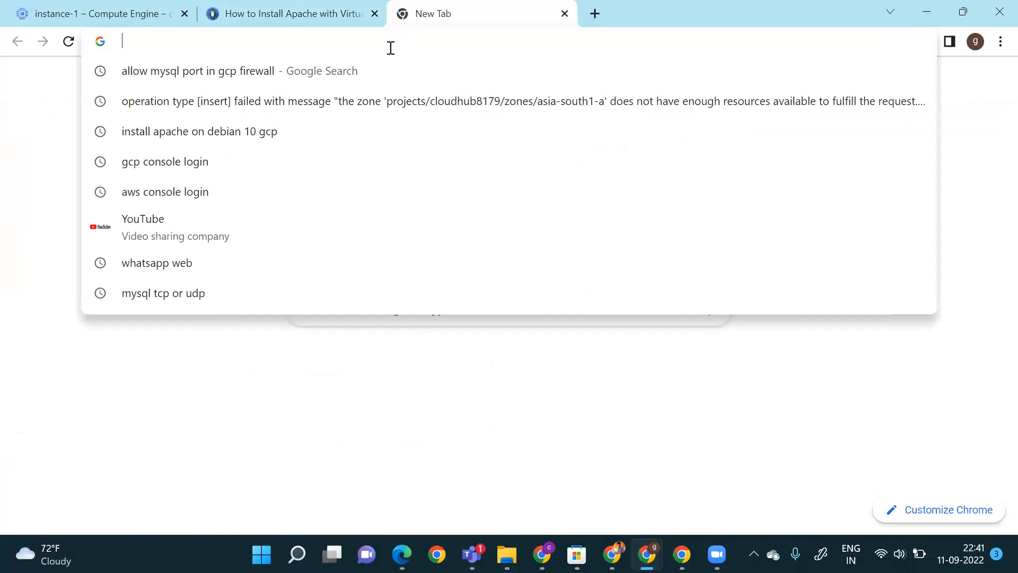
key(ctrl+v)
key(Return)
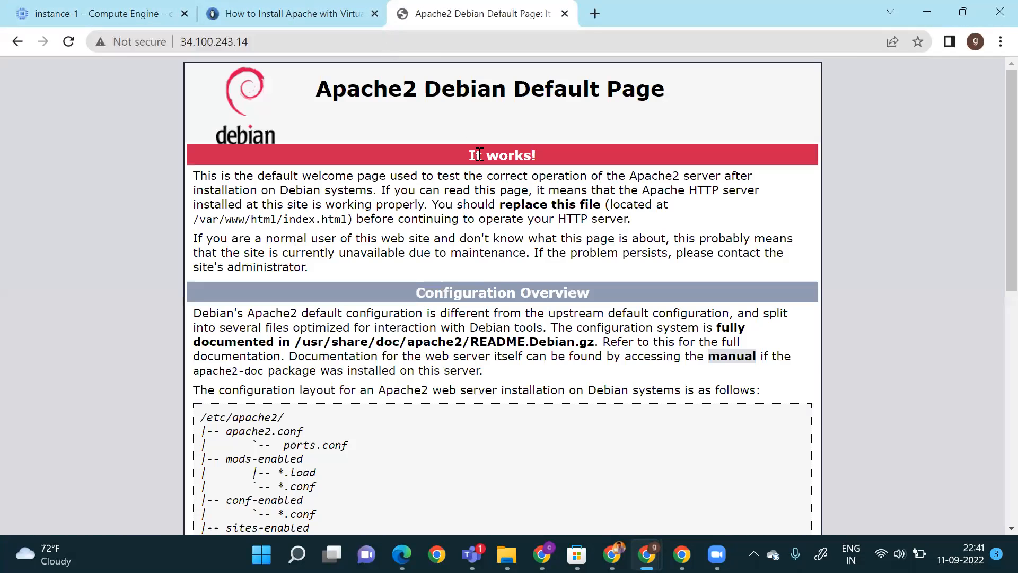
Return to the VM instances list, select instance-1 and delete it, confirming the deletion.
click(9, 6)
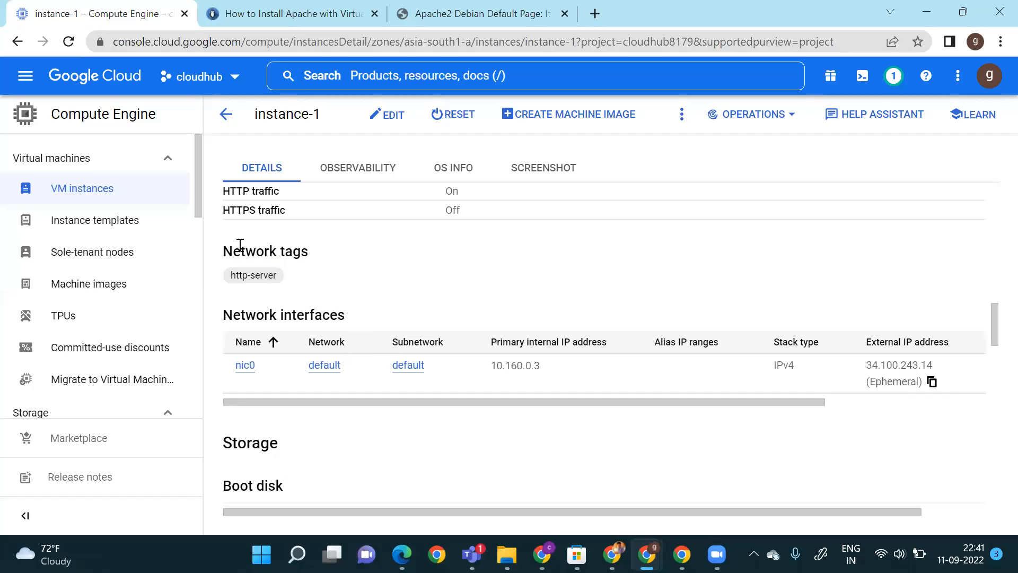
click(226, 114)
click(414, 14)
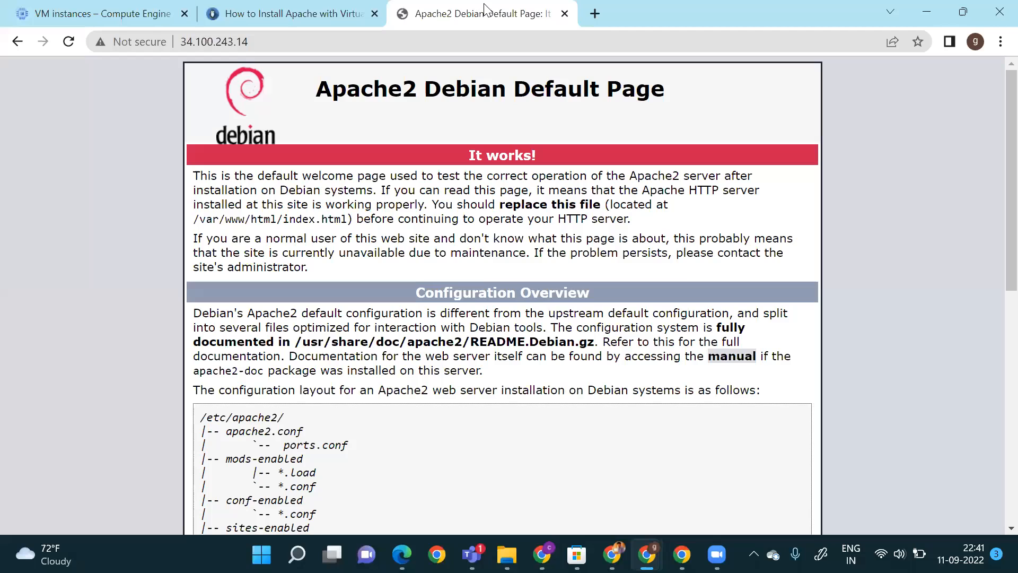
click(48, 13)
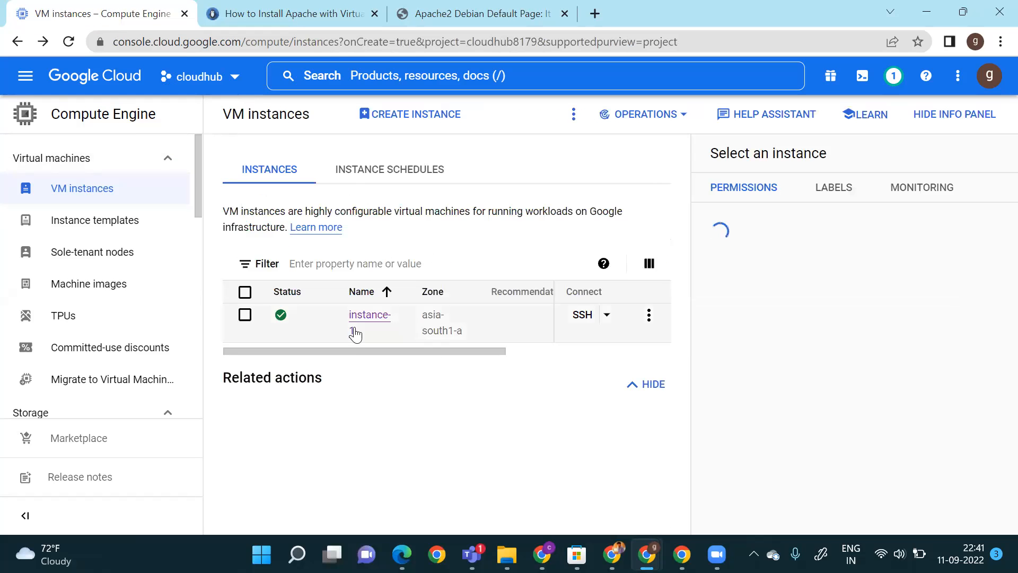
click(244, 317)
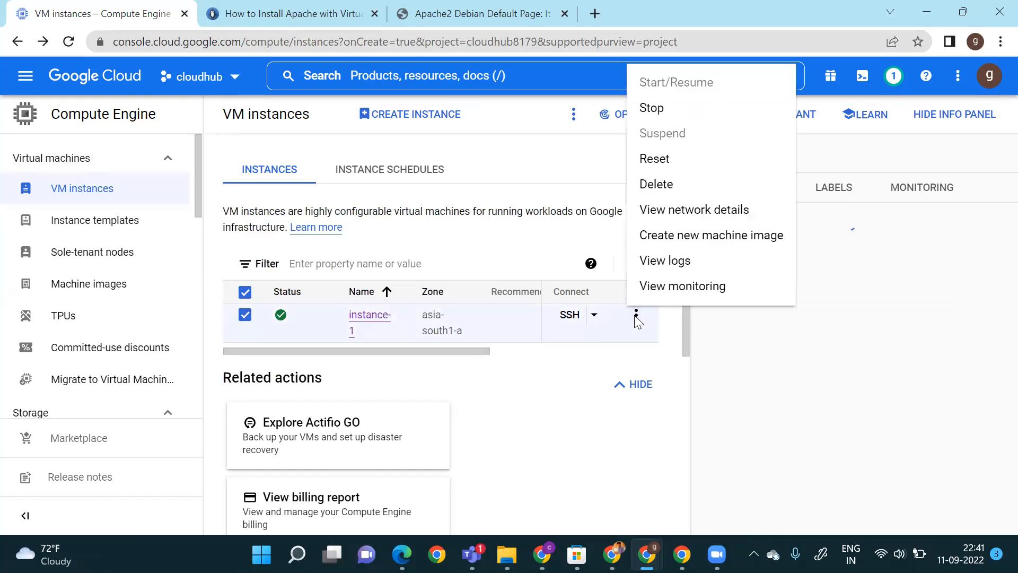
click(665, 189)
click(672, 356)
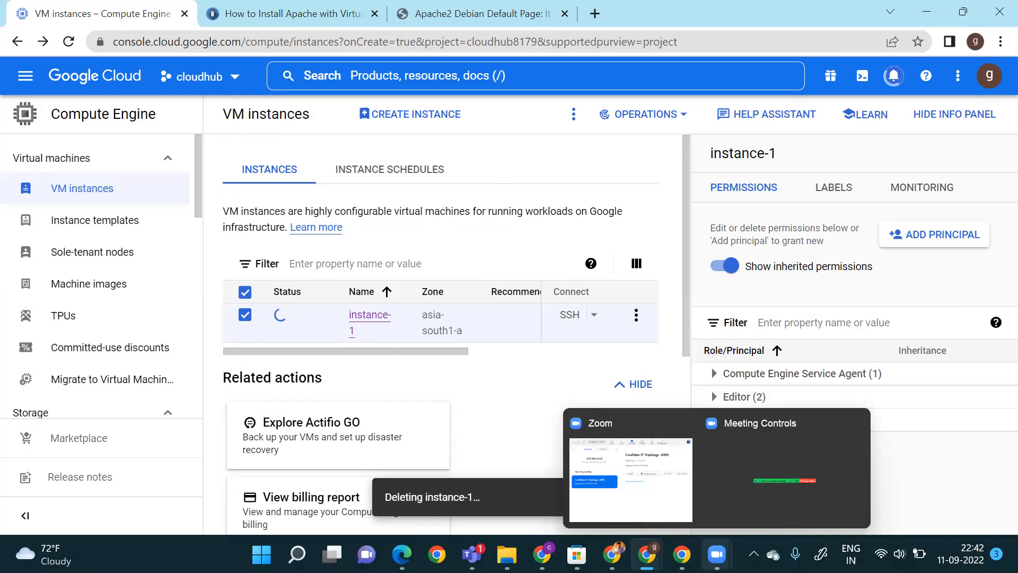
Switch to the whiteboard and undo the handwritten strokes back to the circled GCP heading and the arrow beneath it.
mouse_move(716, 554)
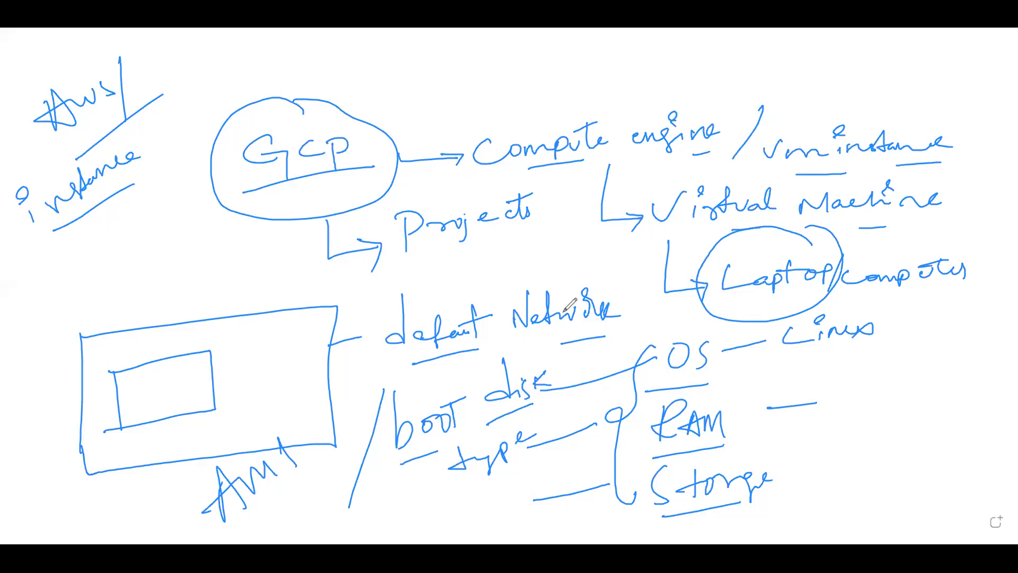
key(ctrl+z)
key(ctrl+z)
key(ctrl+z)
key(ctrl+z)
key(ctrl+z)
key(ctrl+z)
key(ctrl+z)
key(ctrl+z)
key(ctrl+z)
key(ctrl+z)
key(ctrl+z)
key(ctrl+z)
key(ctrl+z)
key(ctrl+z)
key(ctrl+z)
key(ctrl+z)
key(ctrl+z)
key(ctrl+z)
key(ctrl+z)
key(ctrl+z)
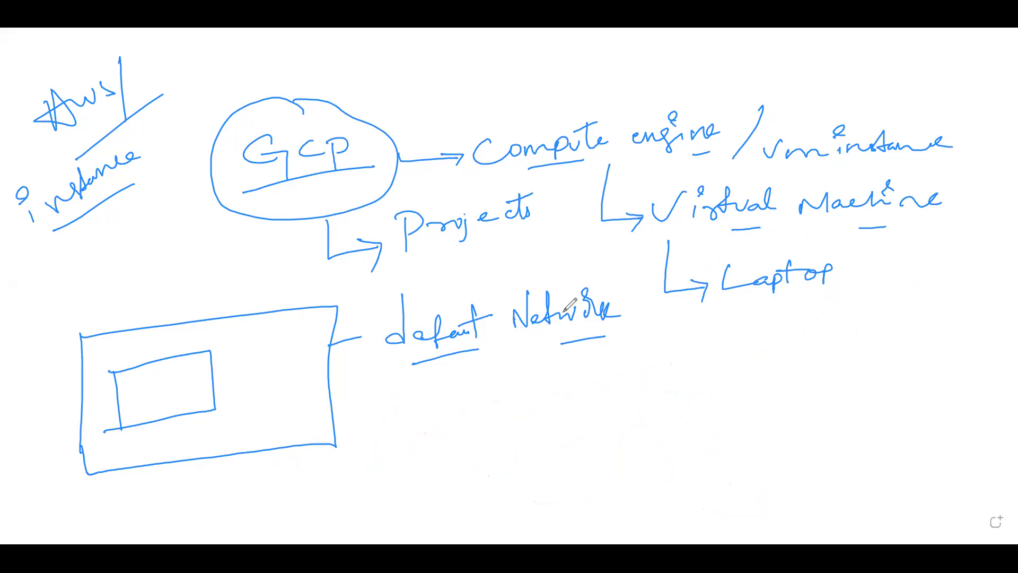
key(ctrl+z)
key(ctrl+z)
key(ctrl+z)
key(ctrl+z)
key(ctrl+z)
key(ctrl+z)
key(ctrl+z)
key(ctrl+z)
key(ctrl+z)
key(ctrl+z)
key(ctrl+z)
key(ctrl+z)
key(ctrl+z)
key(ctrl+z)
key(ctrl+z)
key(ctrl+z)
key(ctrl+z)
key(ctrl+z)
key(ctrl+z)
key(ctrl+z)
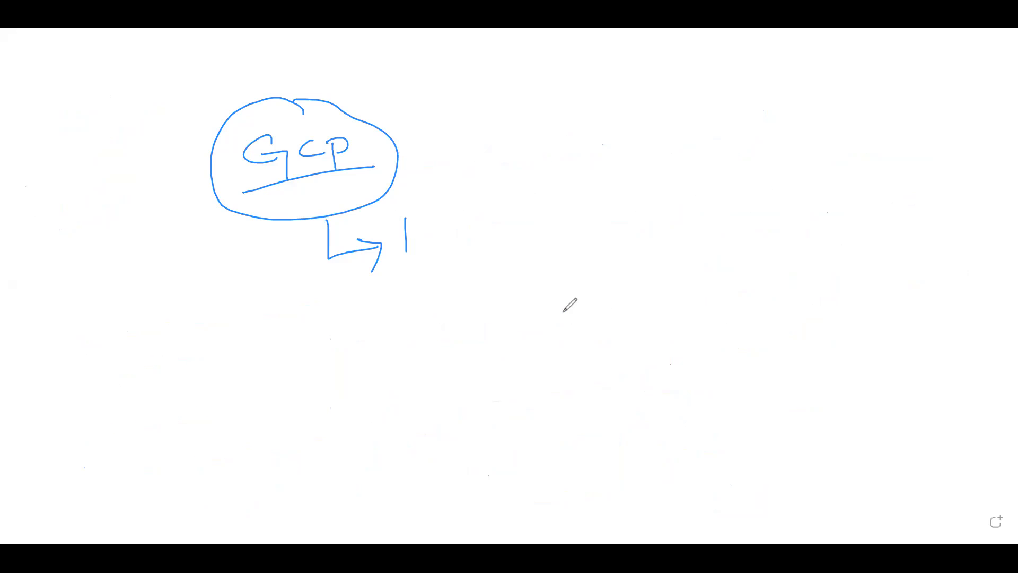